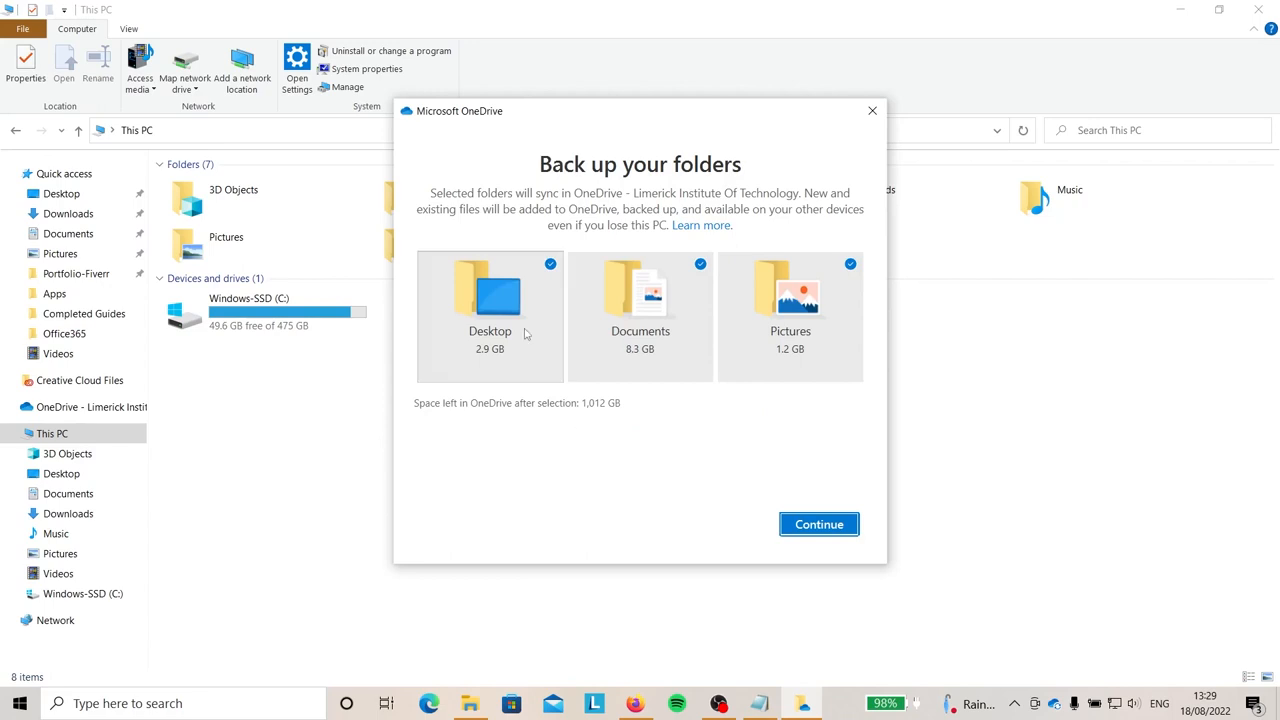
Exclude Desktop, Documents and Pictures from OneDrive backup and skip folder backup.
{"action": "left_click", "coordinate": [551, 266]}
{"action": "left_click", "coordinate": [701, 260]}
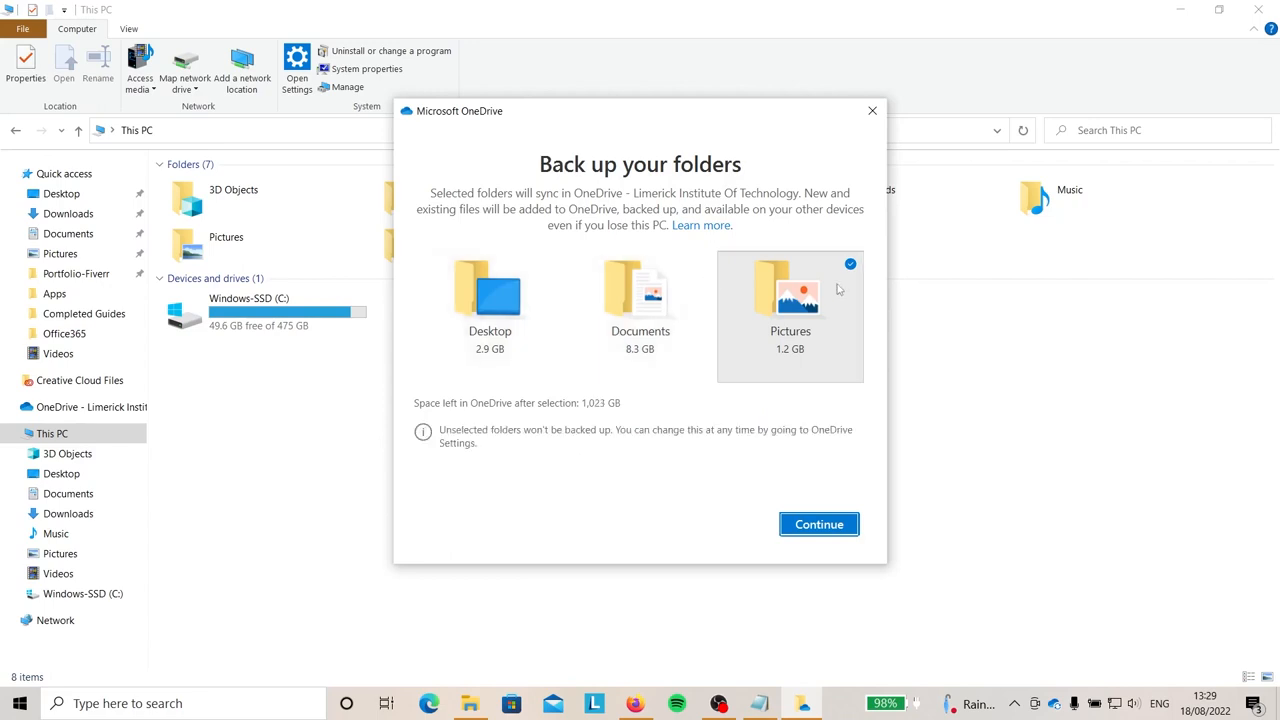
{"action": "left_click", "coordinate": [849, 266]}
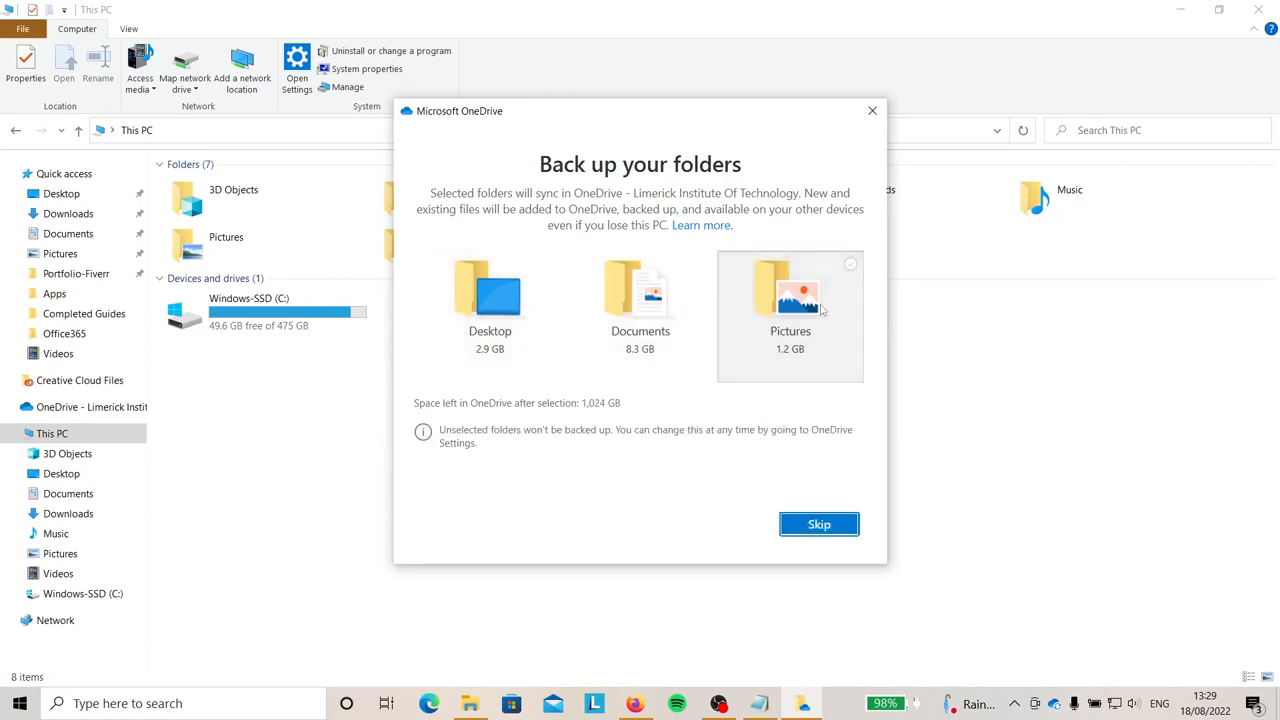
{"action": "left_click", "coordinate": [814, 525]}
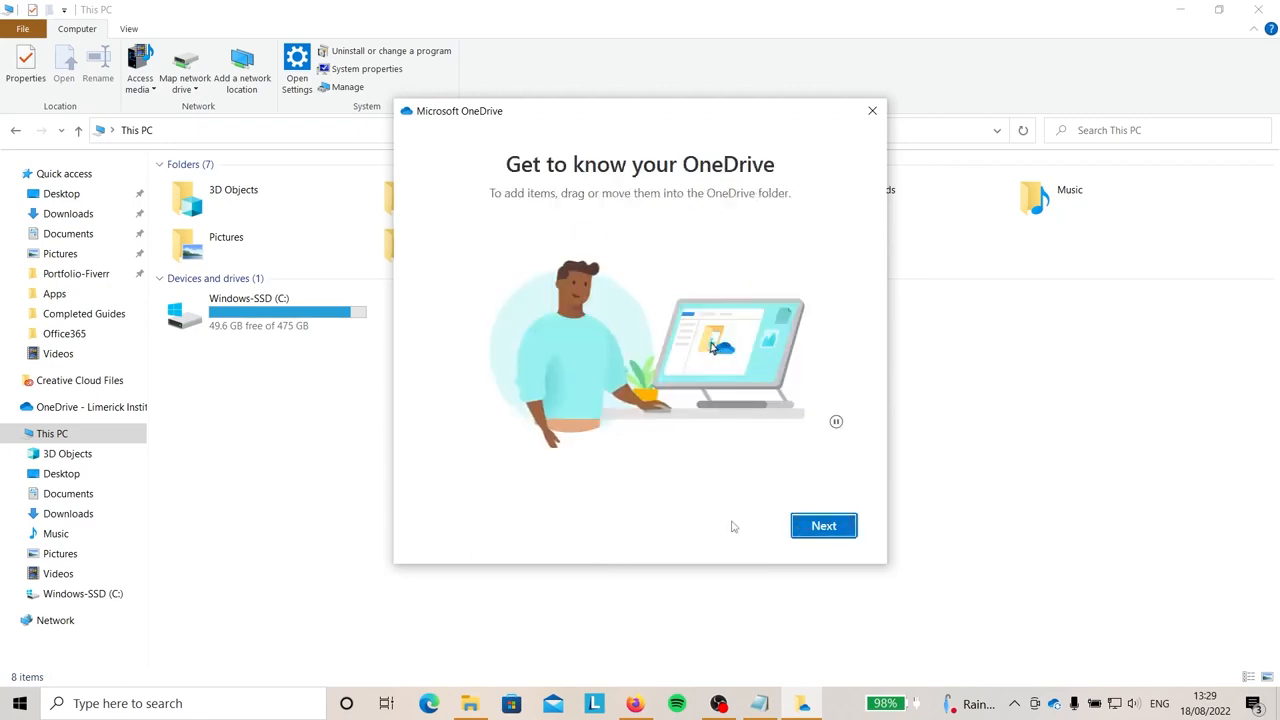
Go through the intro pages, postpone the mobile app, and open the OneDrive folder.
{"action": "left_click", "coordinate": [806, 527]}
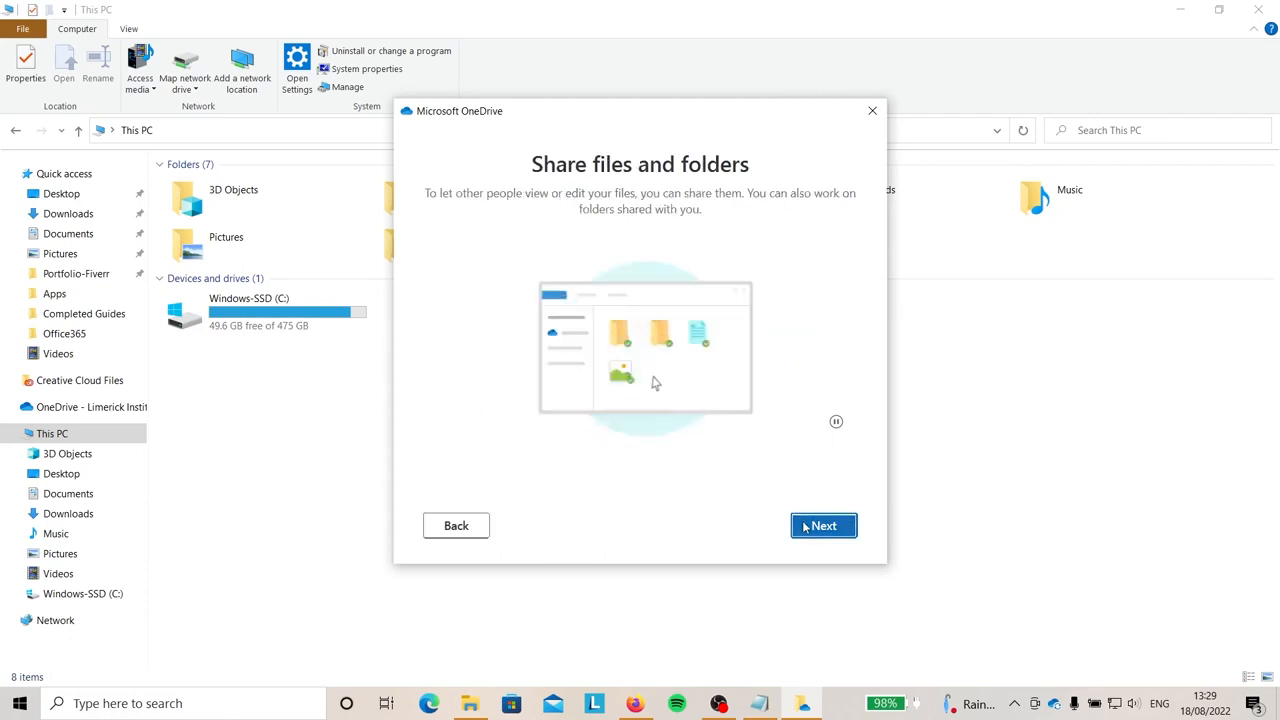
{"action": "left_click", "coordinate": [806, 527]}
{"action": "left_click", "coordinate": [805, 528]}
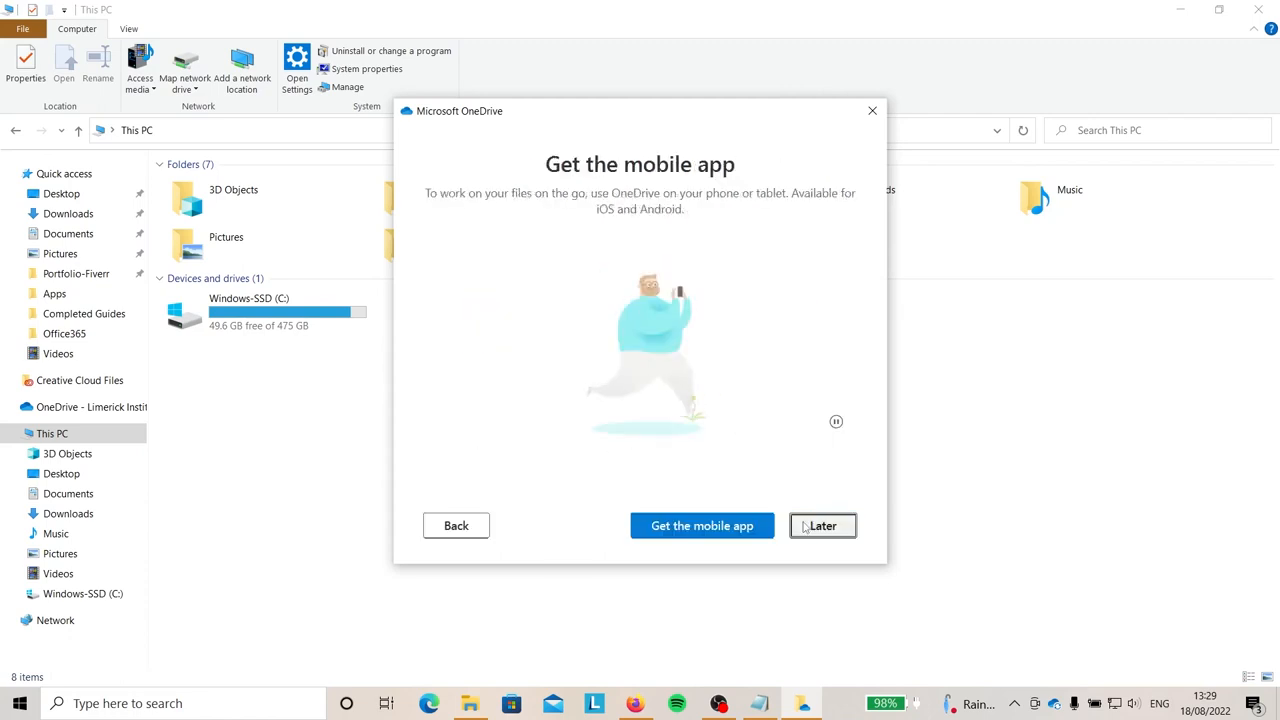
{"action": "left_click", "coordinate": [805, 528]}
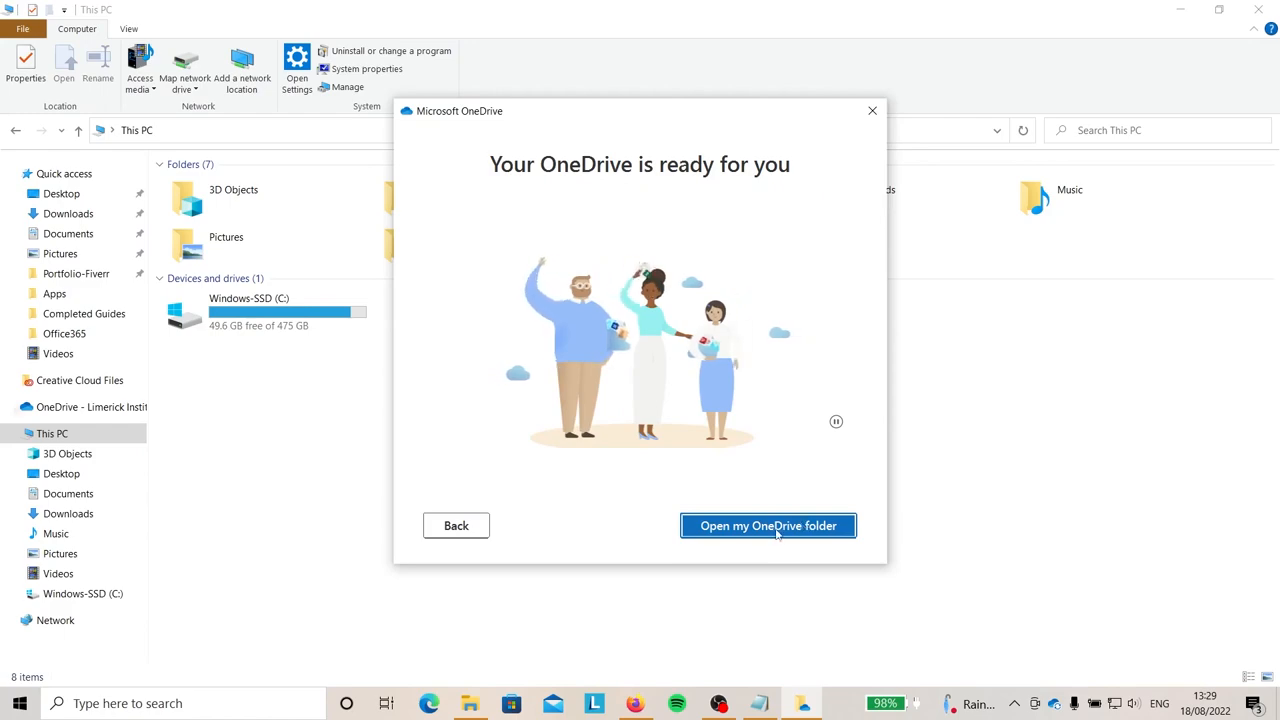
{"action": "left_click", "coordinate": [779, 528]}
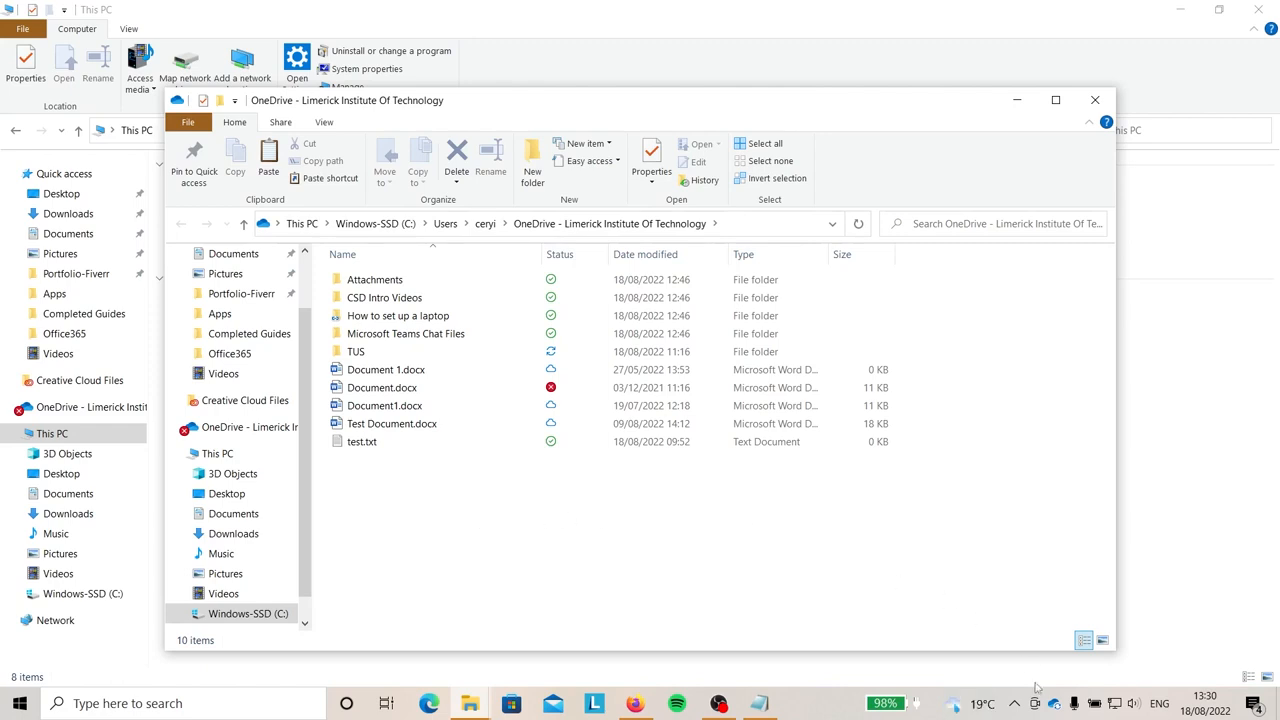
Open OneDrive settings at the choice of folders to sync to this PC.
{"action": "left_click", "coordinate": [1053, 712]}
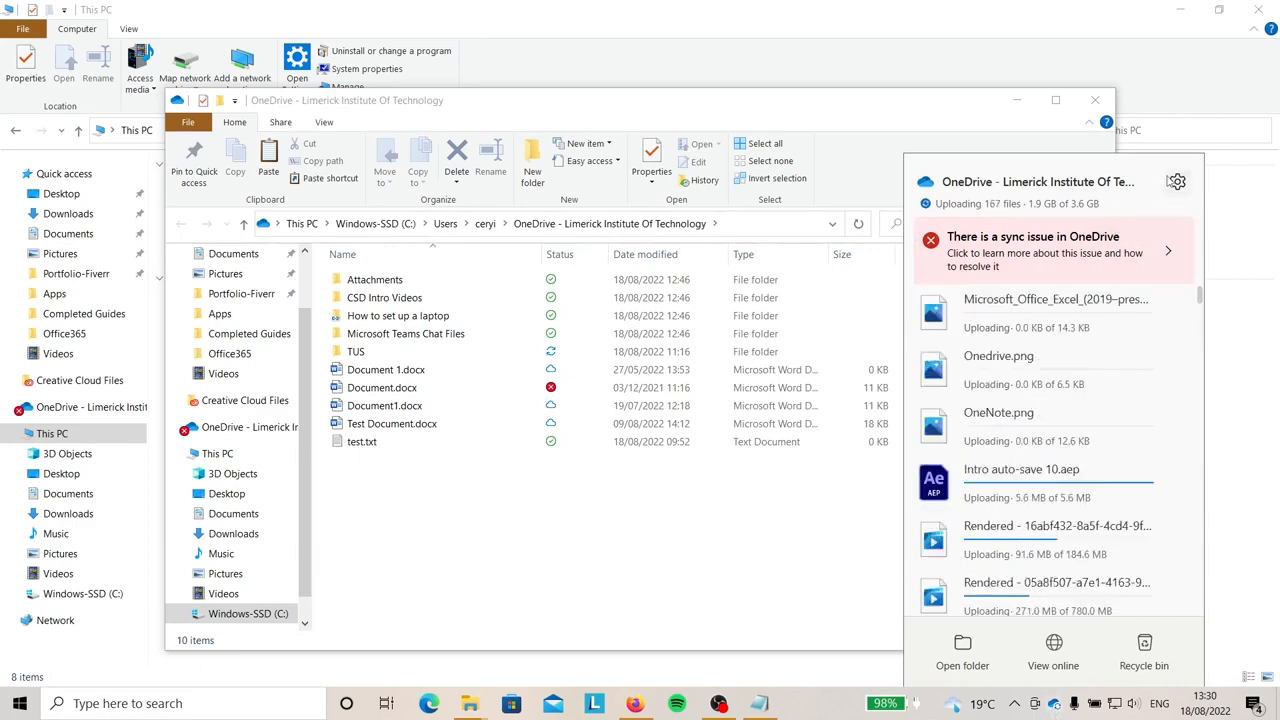
{"action": "left_click", "coordinate": [1177, 183]}
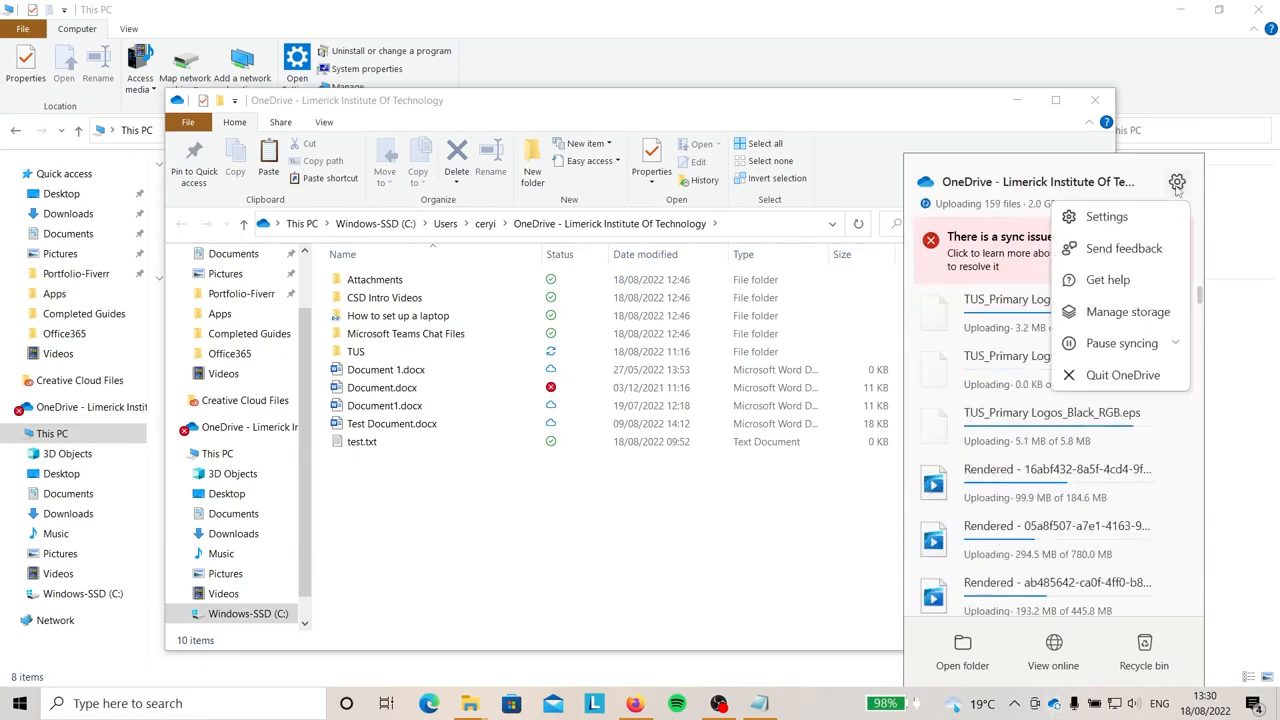
{"action": "left_click", "coordinate": [1100, 216]}
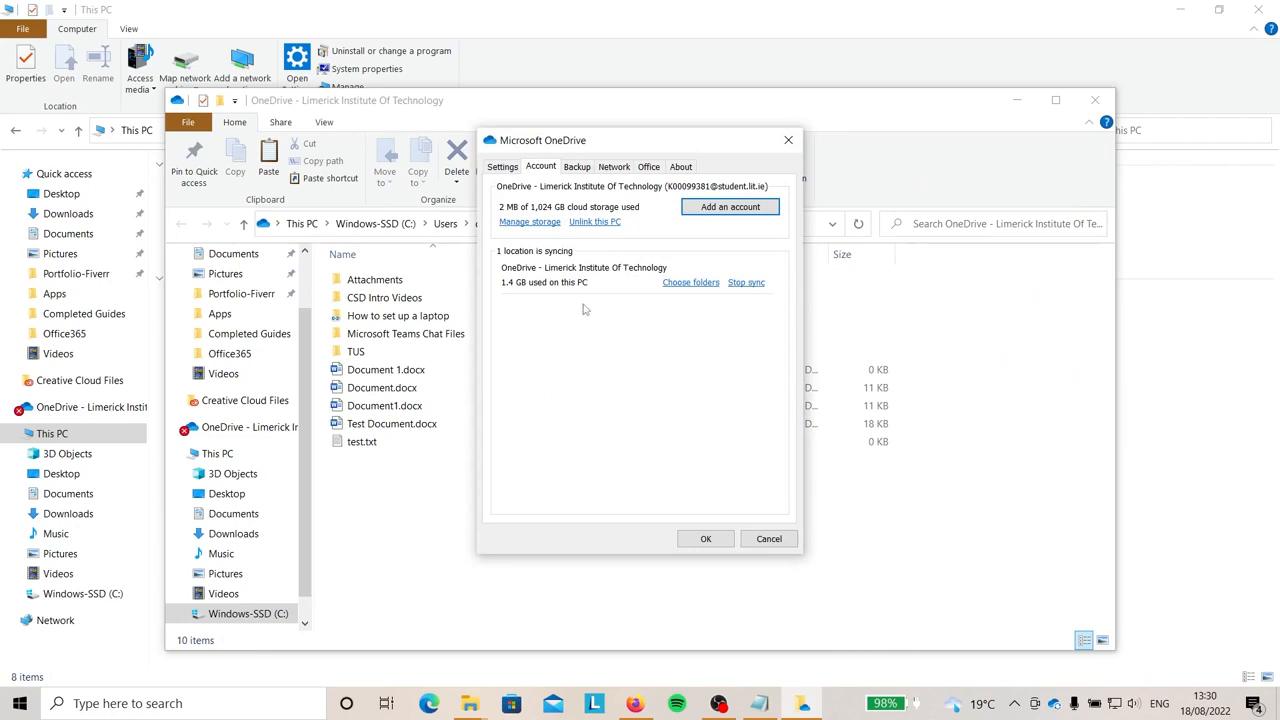
{"action": "left_click", "coordinate": [689, 284]}
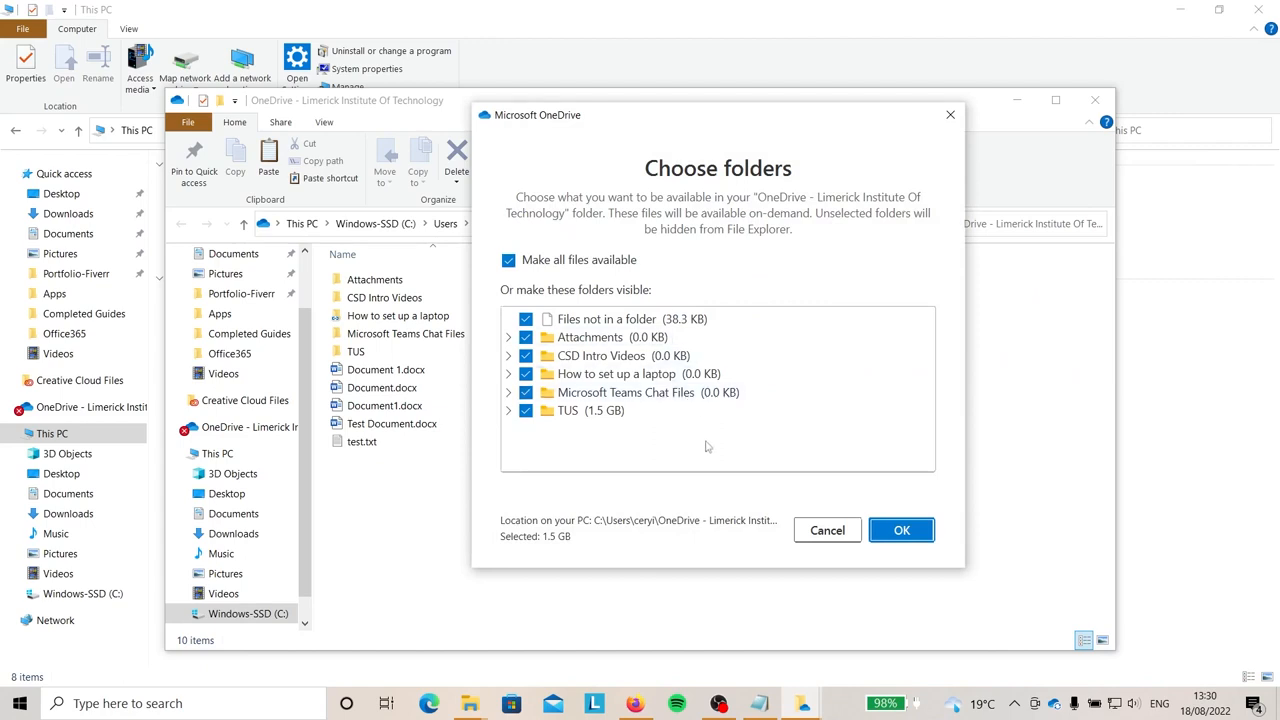
Untick all six folders: TUS, Teams Chat Files, laptop setup, CSD Intro Videos, Attachments, loose files.
{"action": "left_click", "coordinate": [525, 410]}
{"action": "left_click", "coordinate": [525, 392]}
{"action": "left_click", "coordinate": [525, 373]}
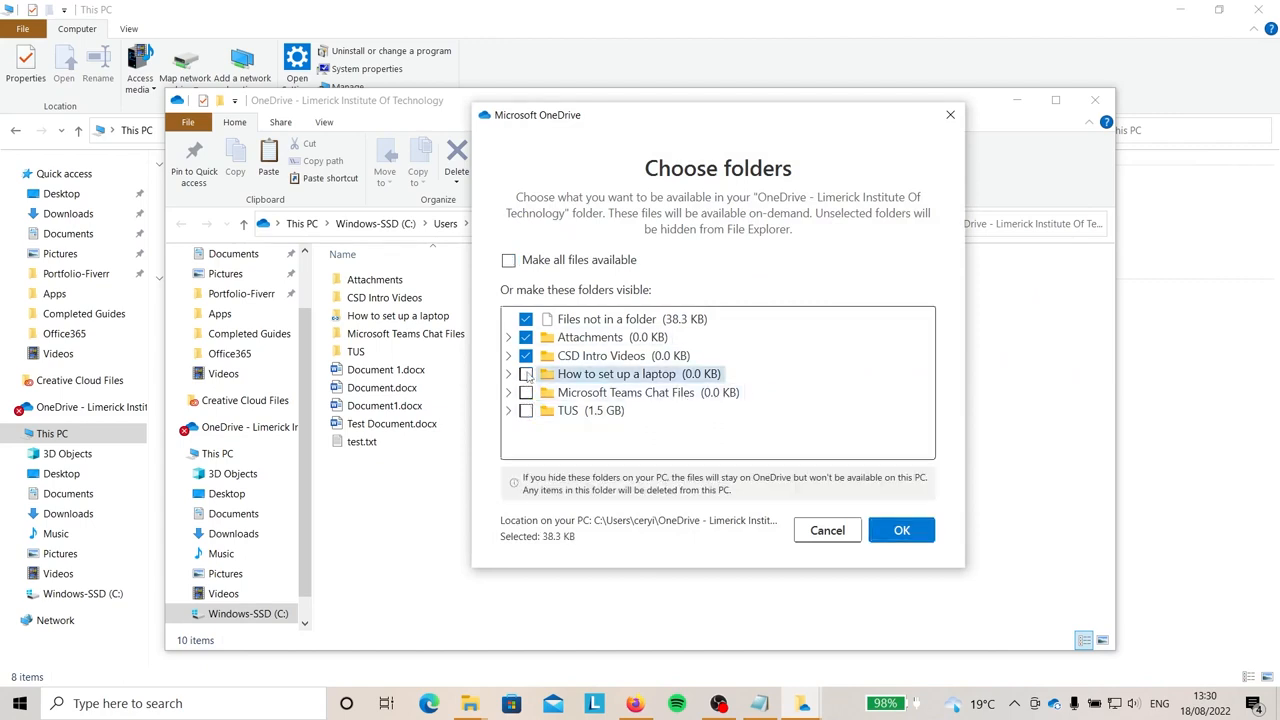
{"action": "left_click", "coordinate": [525, 355]}
{"action": "left_click", "coordinate": [525, 337]}
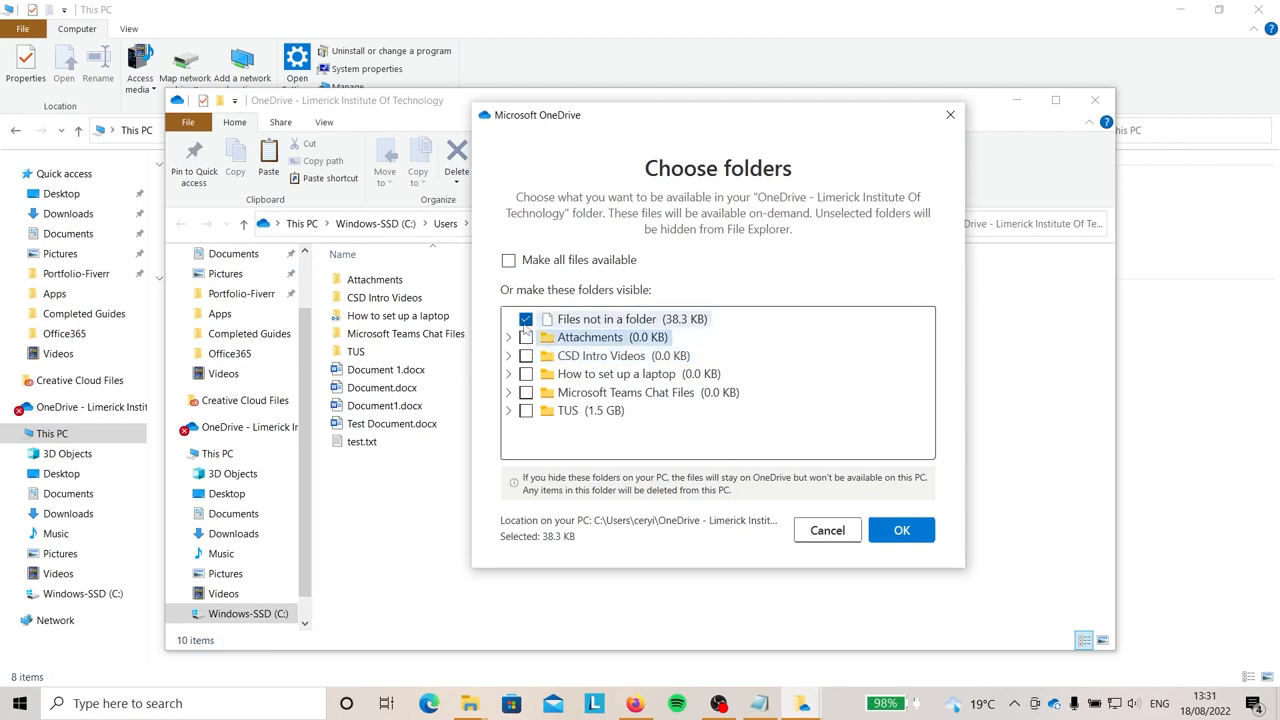
{"action": "left_click", "coordinate": [525, 319]}
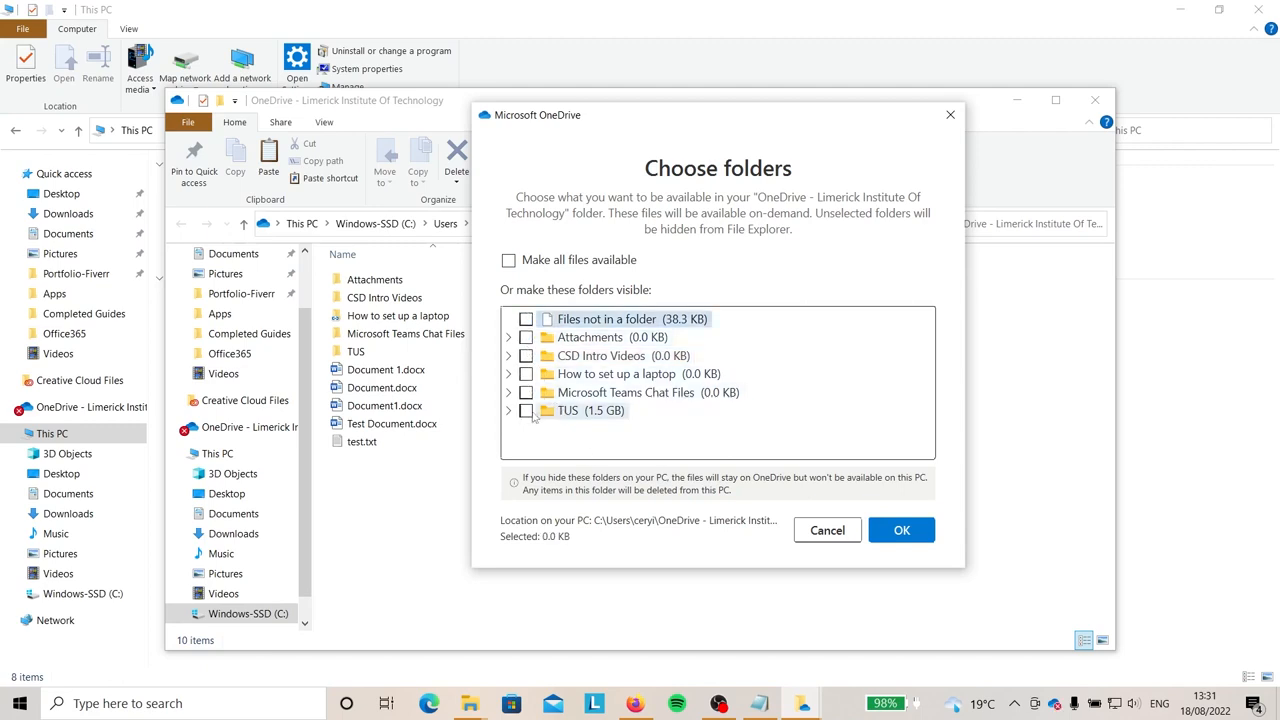
Re-tick all six folders for syncing, confirm with OK, and view the general settings.
{"action": "left_click", "coordinate": [525, 410]}
{"action": "left_click", "coordinate": [525, 392]}
{"action": "left_click", "coordinate": [525, 373]}
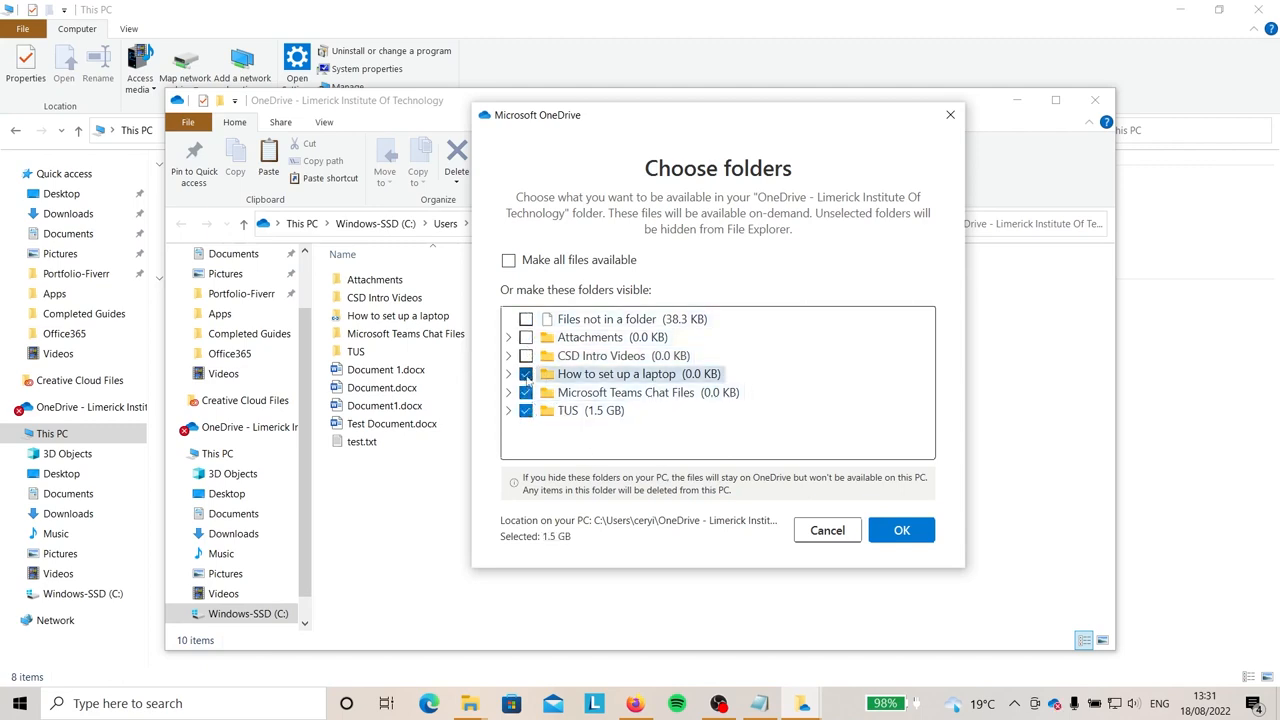
{"action": "left_click", "coordinate": [525, 355]}
{"action": "left_click", "coordinate": [525, 337]}
{"action": "left_click", "coordinate": [525, 319]}
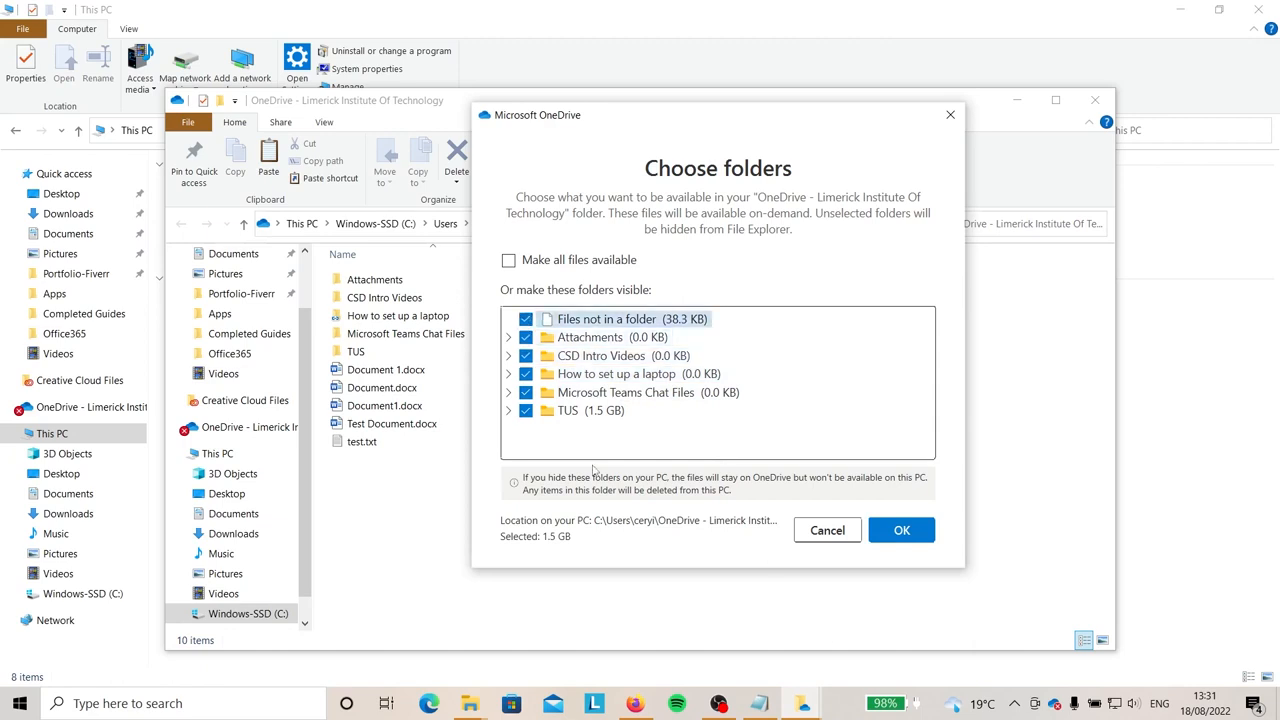
{"action": "left_click", "coordinate": [891, 535]}
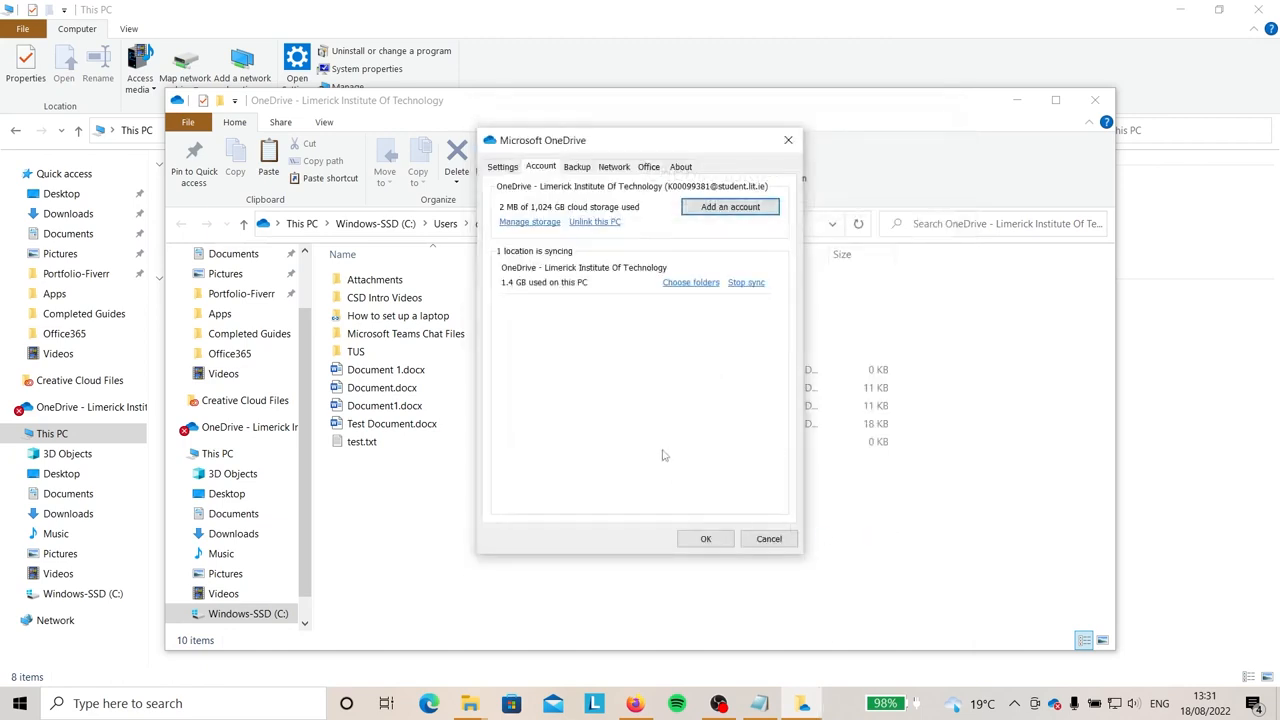
{"action": "left_click", "coordinate": [503, 168]}
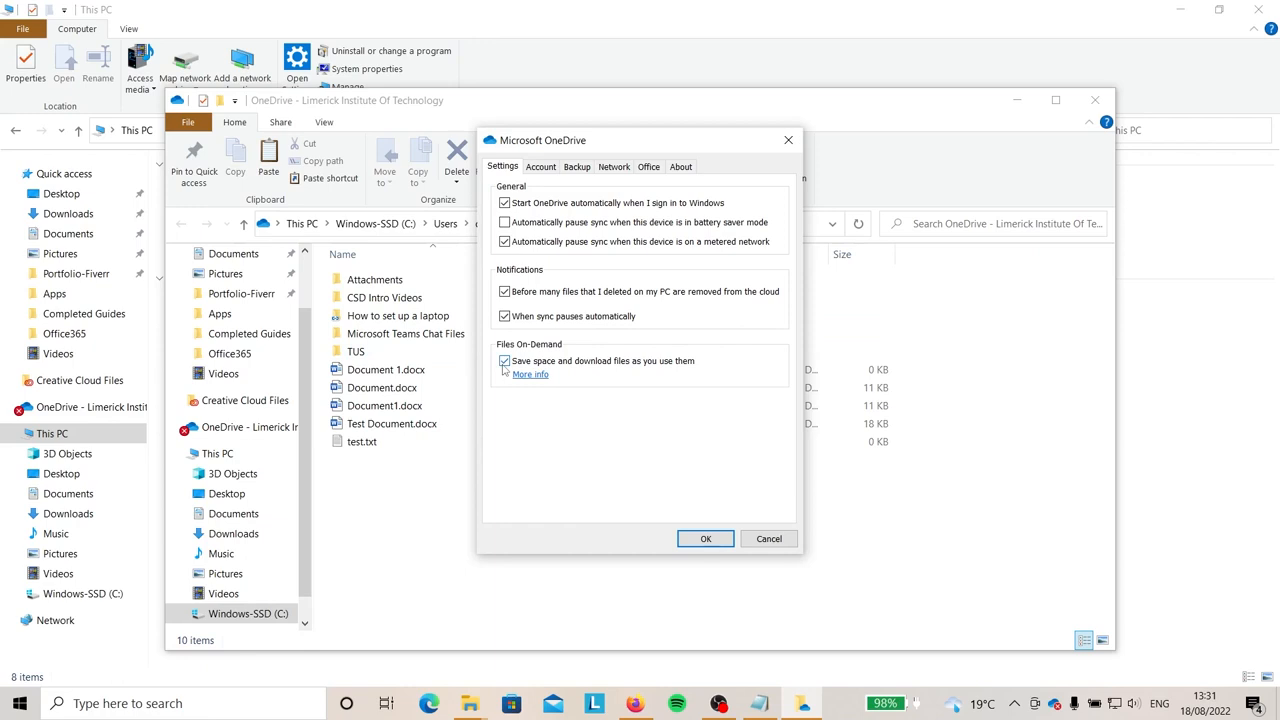
Turn off 'Save space and download files as you use them', confirm, and close settings.
{"action": "left_click", "coordinate": [504, 361]}
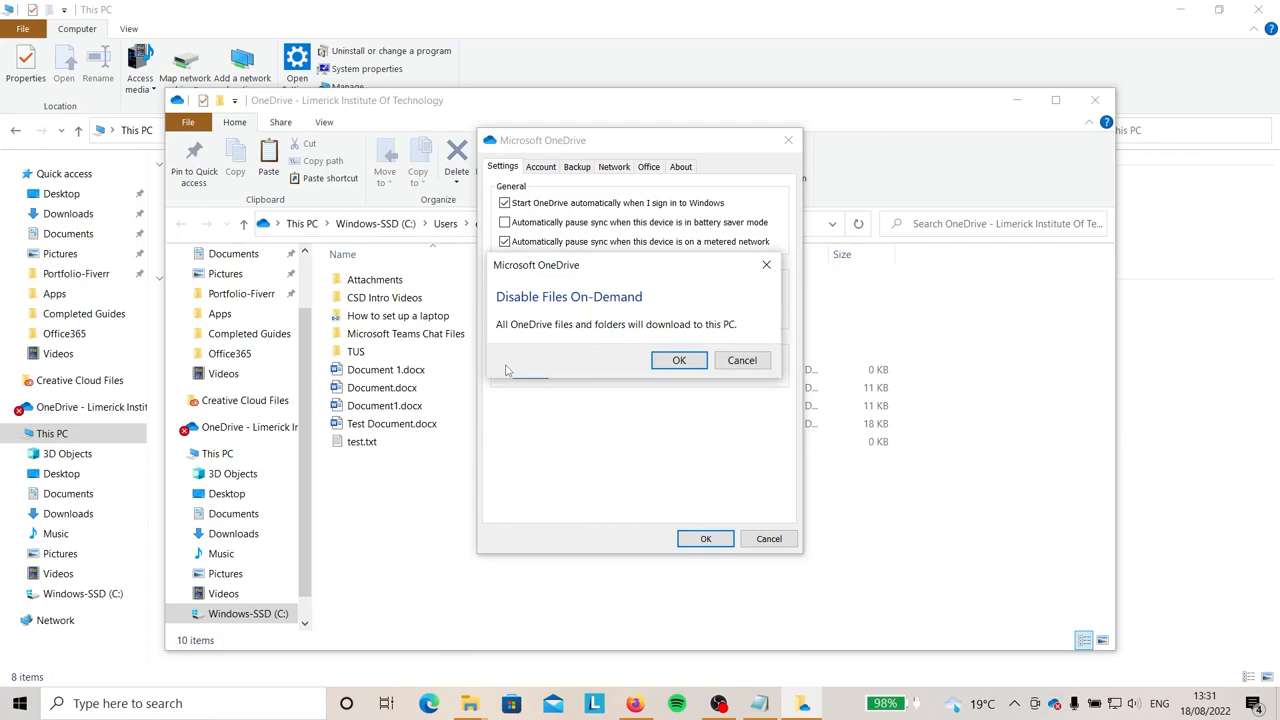
{"action": "left_click", "coordinate": [678, 361]}
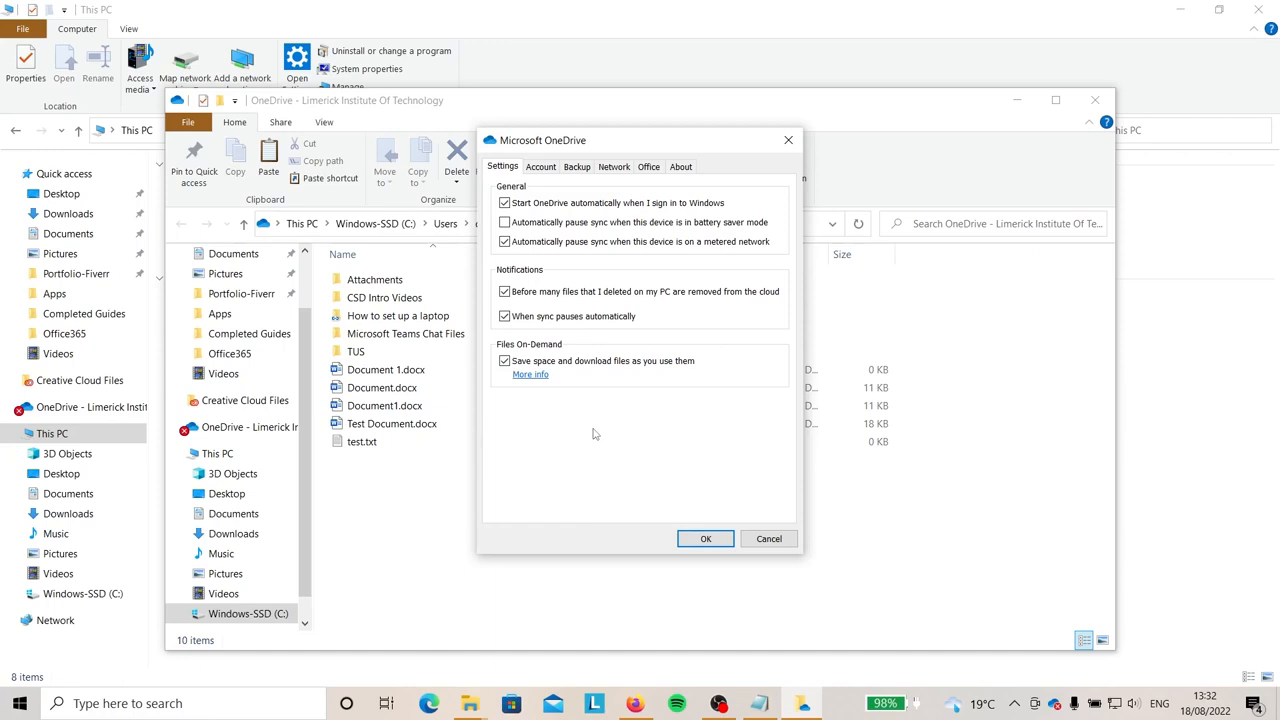
{"action": "left_click", "coordinate": [700, 540]}
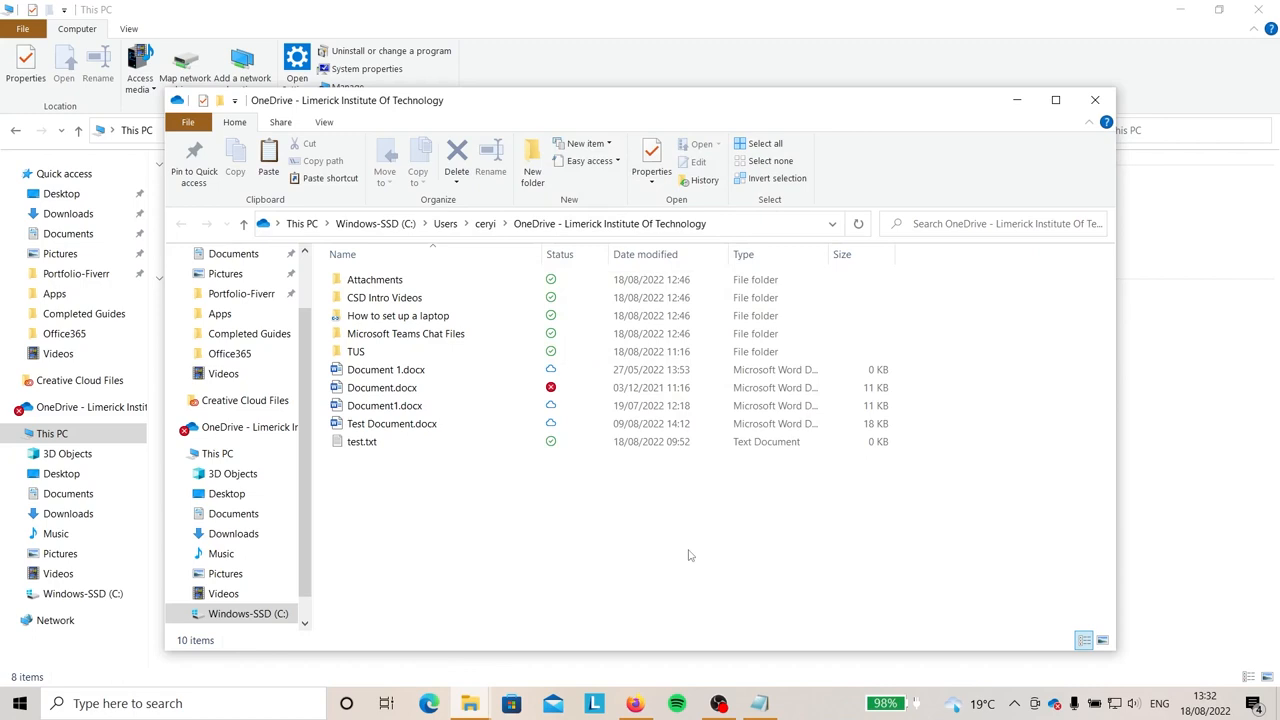
Create a new text document named 'Testing Onedrive Sync' in the local OneDrive folder.
{"action": "right_click", "coordinate": [414, 531]}
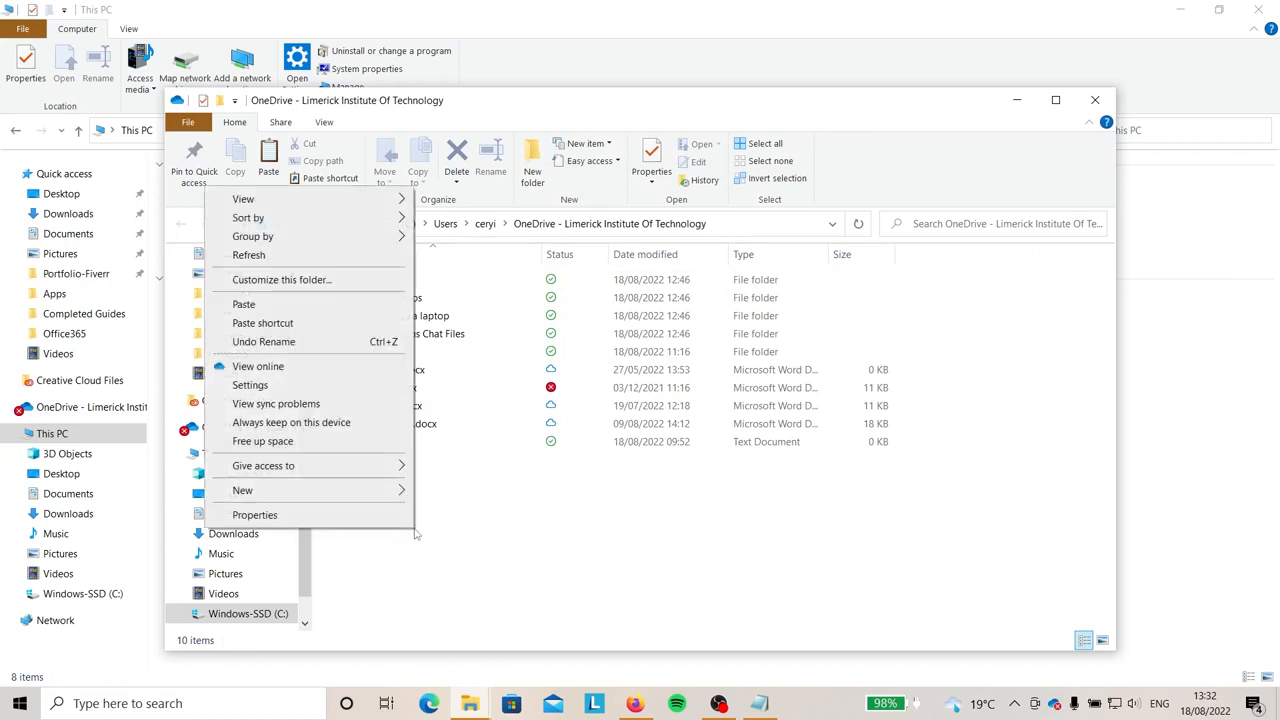
{"action": "mouse_move", "coordinate": [324, 492]}
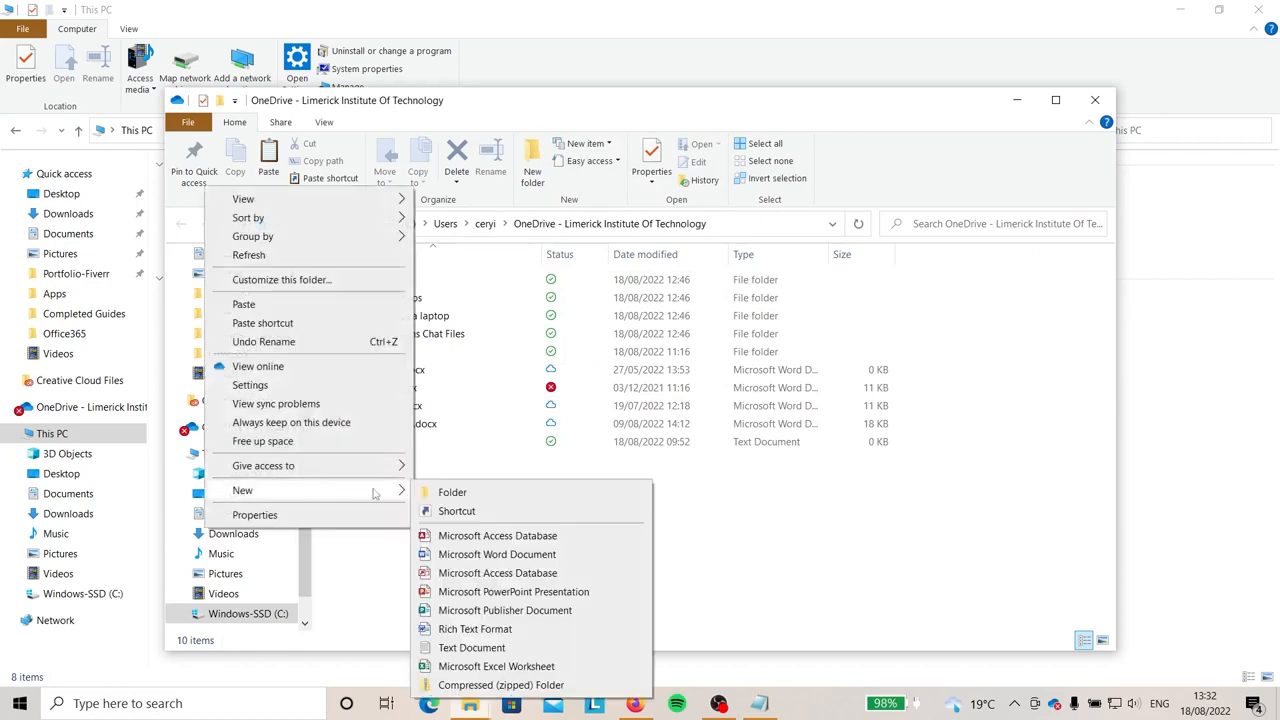
{"action": "left_click", "coordinate": [472, 650]}
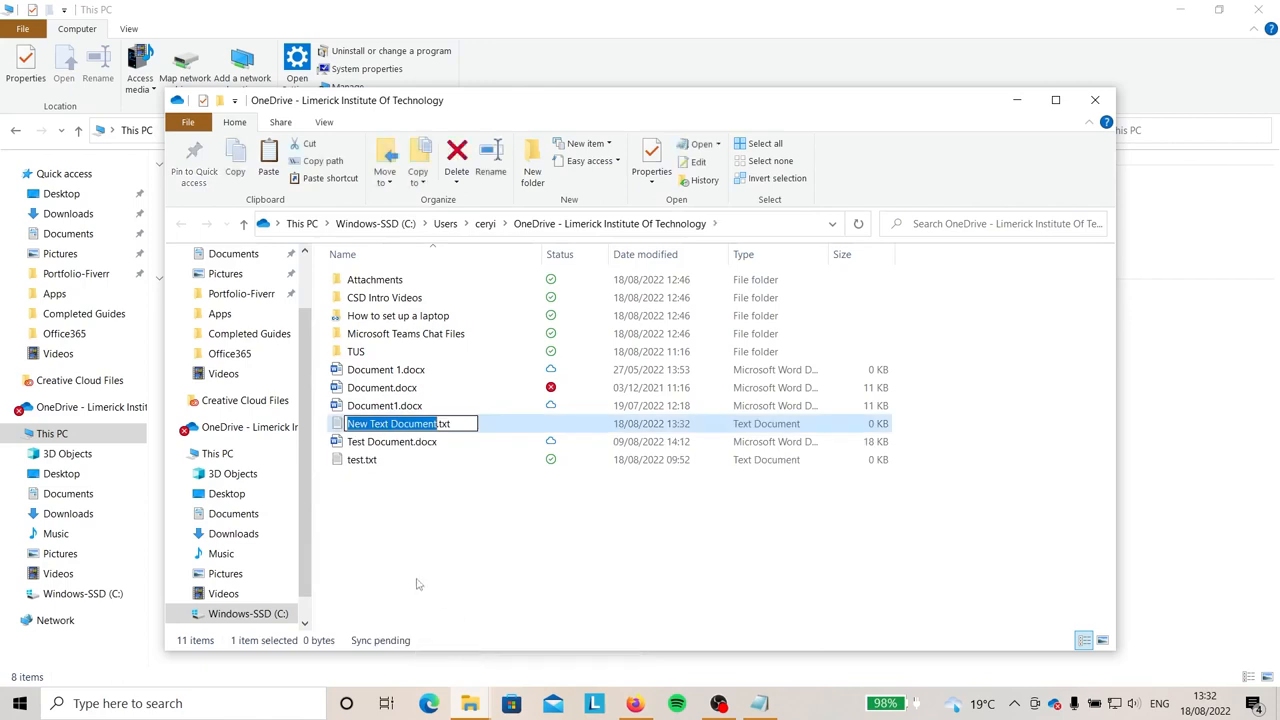
{"action": "type", "text": "Testing Oned"}
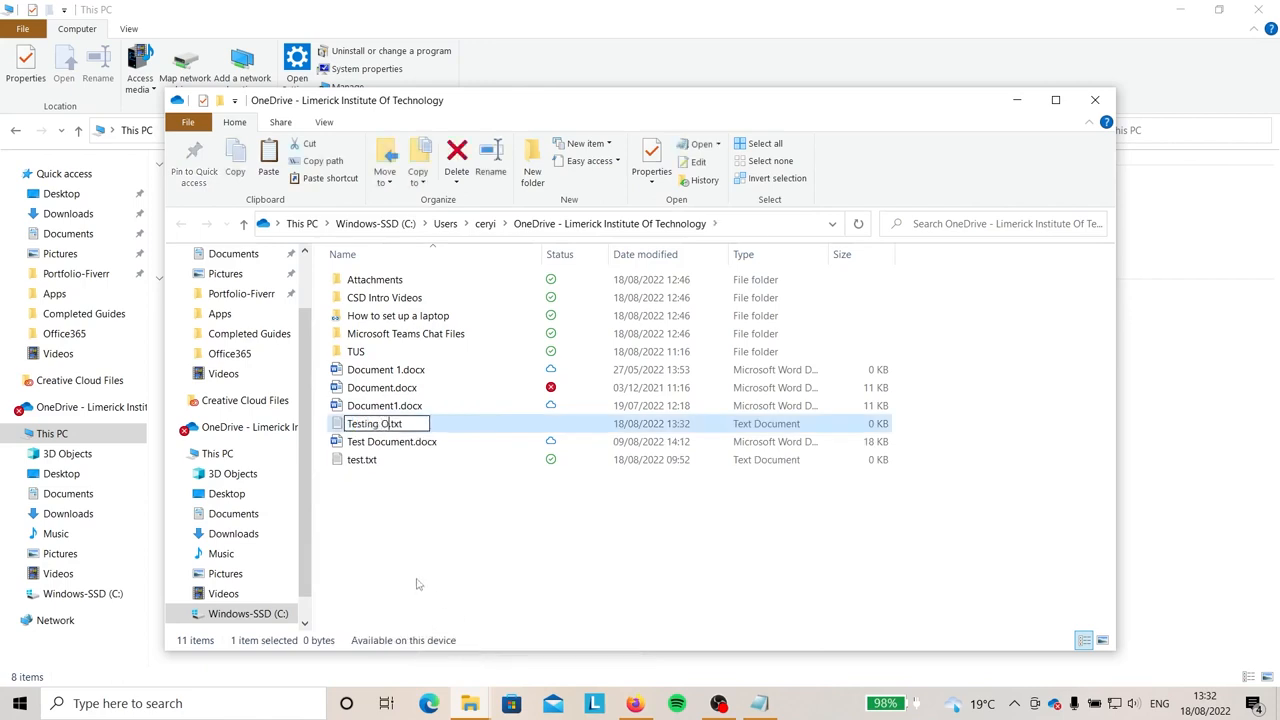
{"action": "type", "text": "rive Sync"}
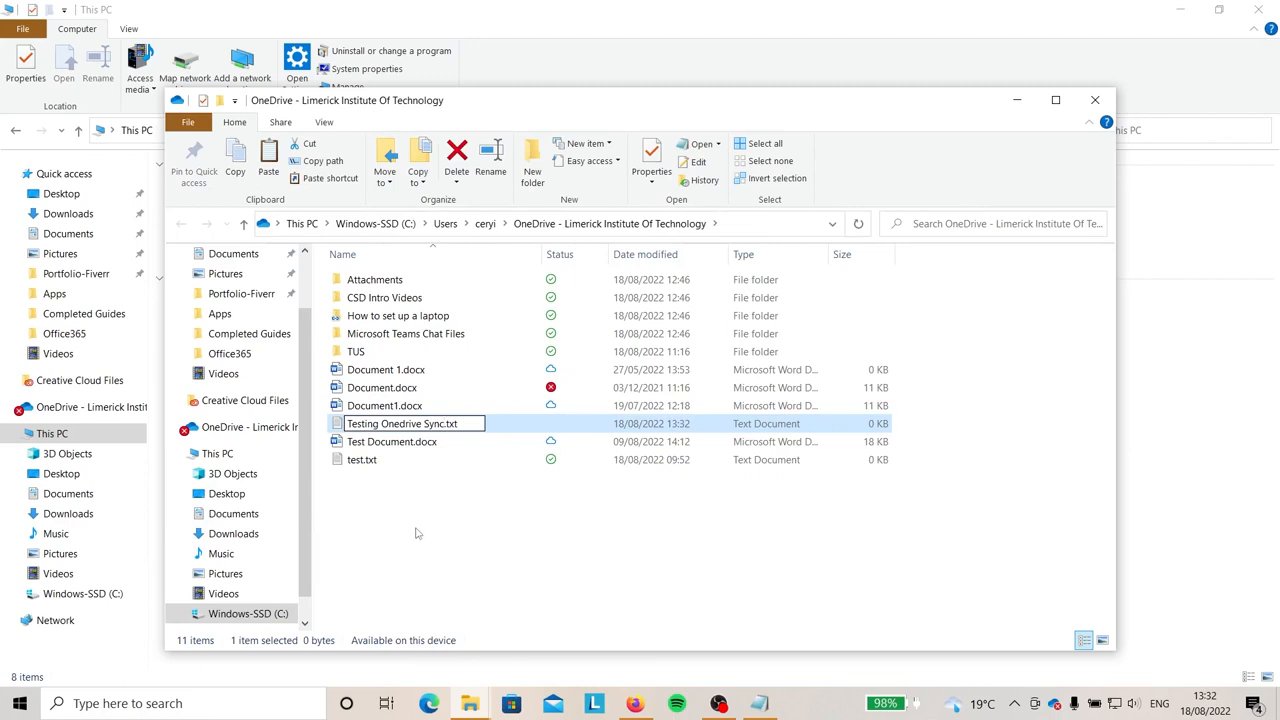
{"action": "left_click", "coordinate": [417, 533]}
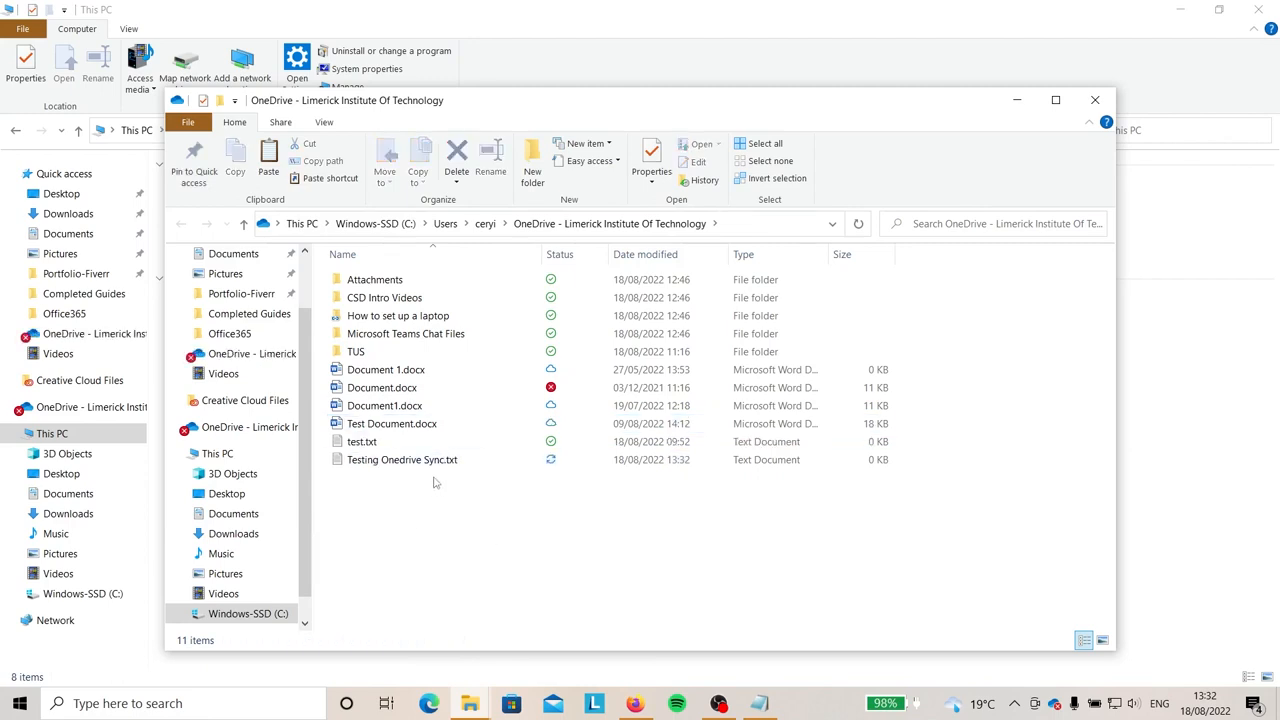
{"action": "left_click", "coordinate": [437, 461]}
{"action": "left_click", "coordinate": [431, 549]}
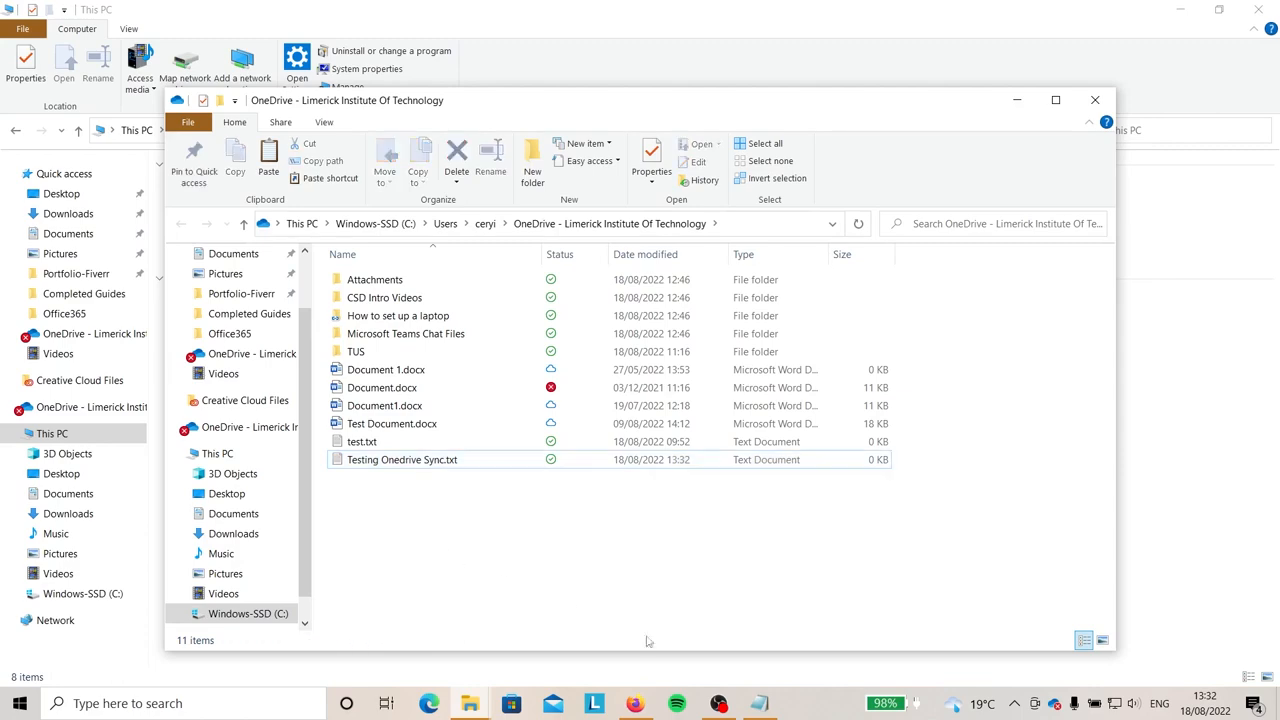
Search 'onedrive' in a Firefox private window, decline cookies, and open the OneDrive sign-in result.
{"action": "left_click", "coordinate": [635, 703]}
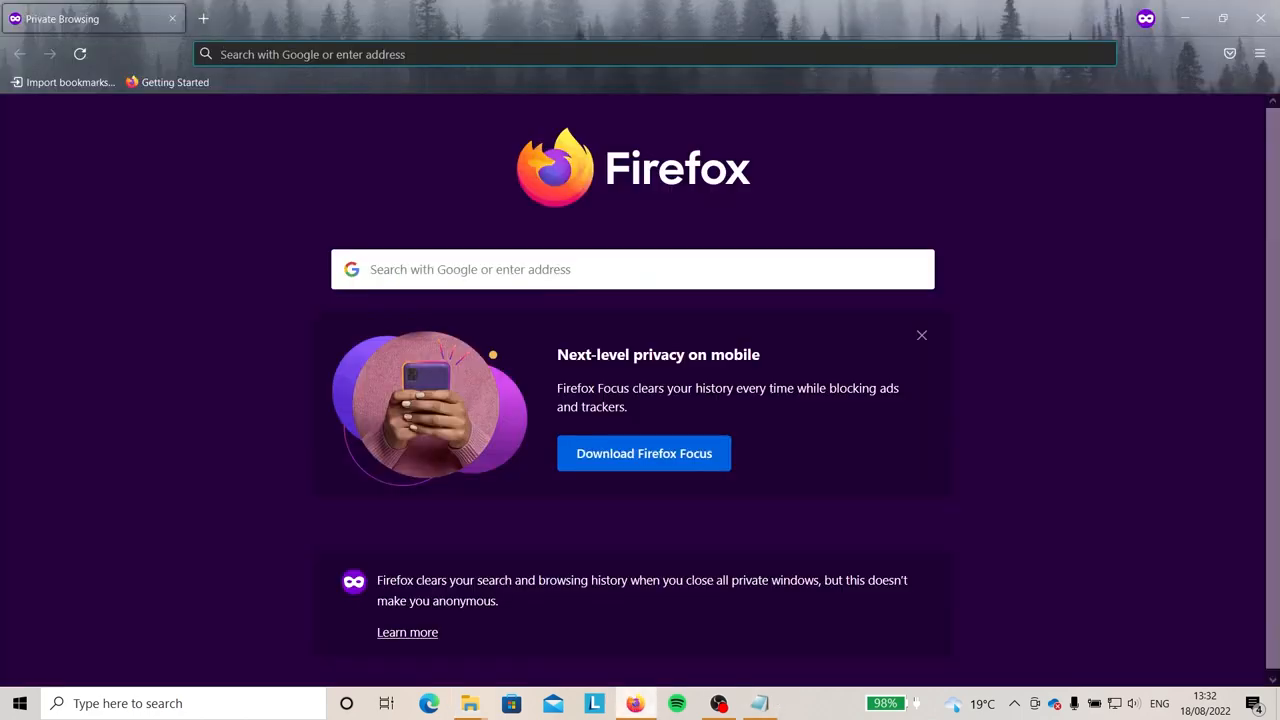
{"action": "type", "text": "onedrive"}
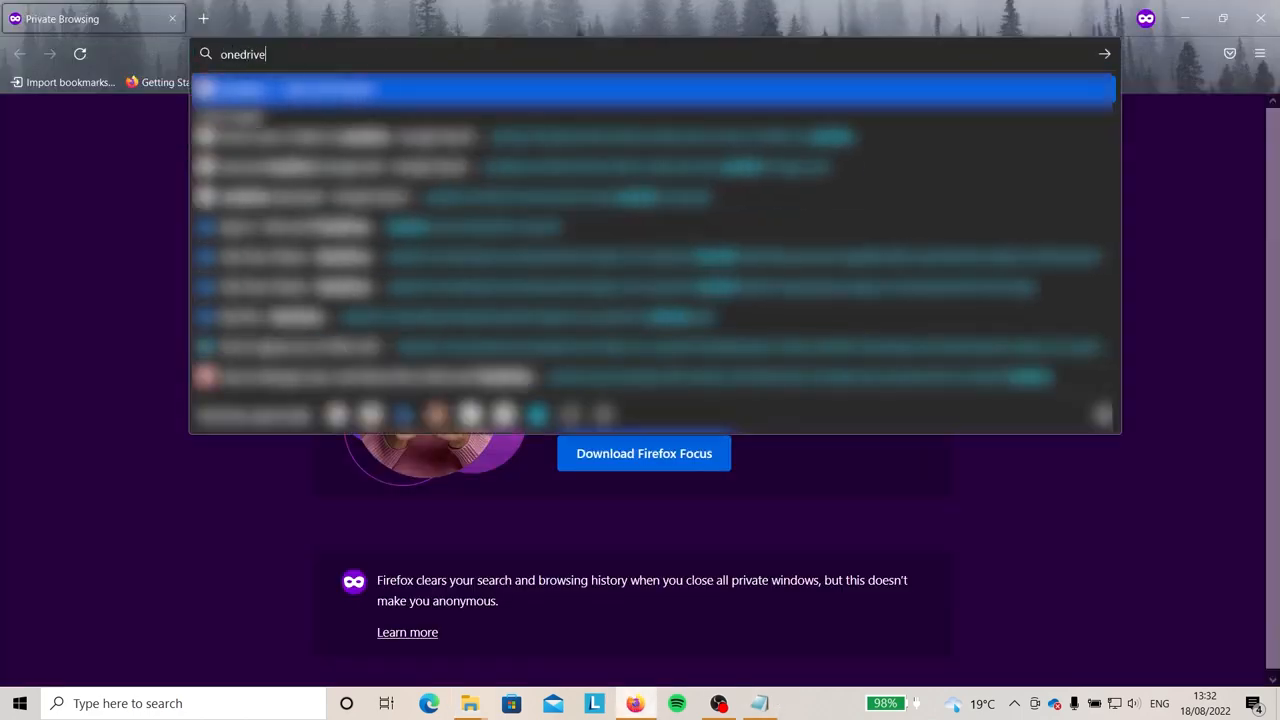
{"action": "key", "text": "Return"}
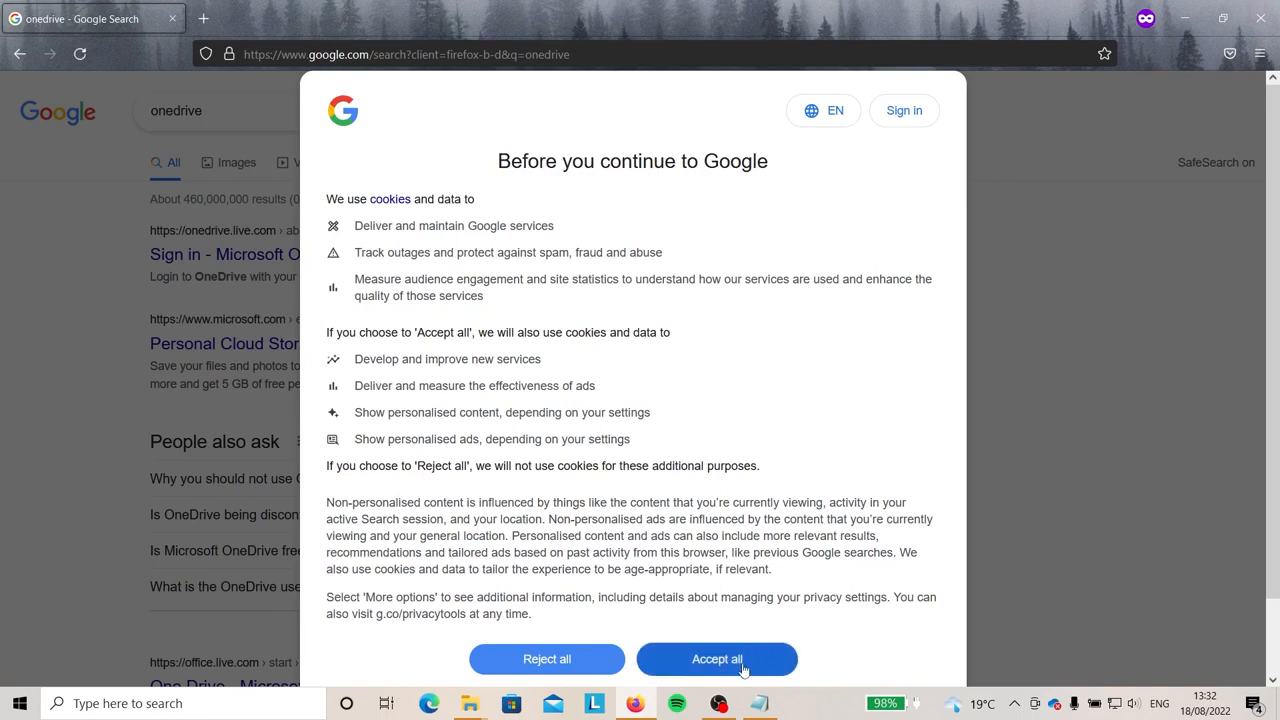
{"action": "left_click", "coordinate": [479, 647]}
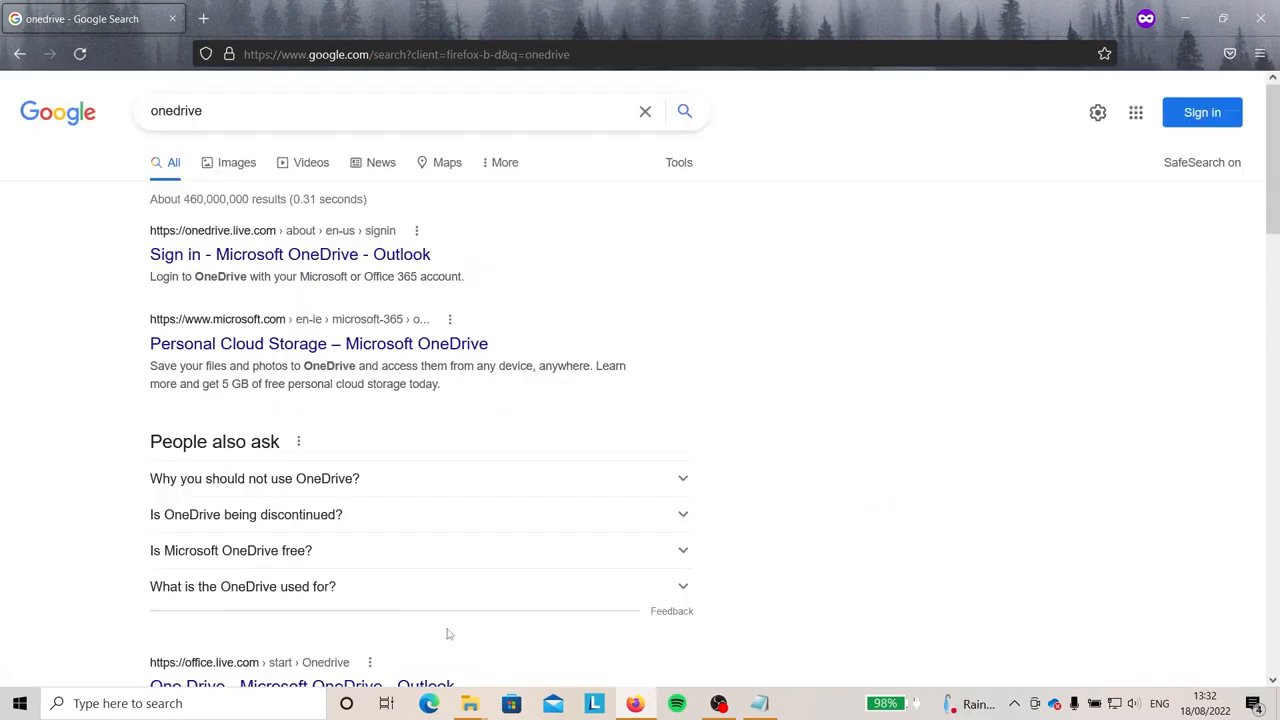
{"action": "left_click", "coordinate": [232, 255]}
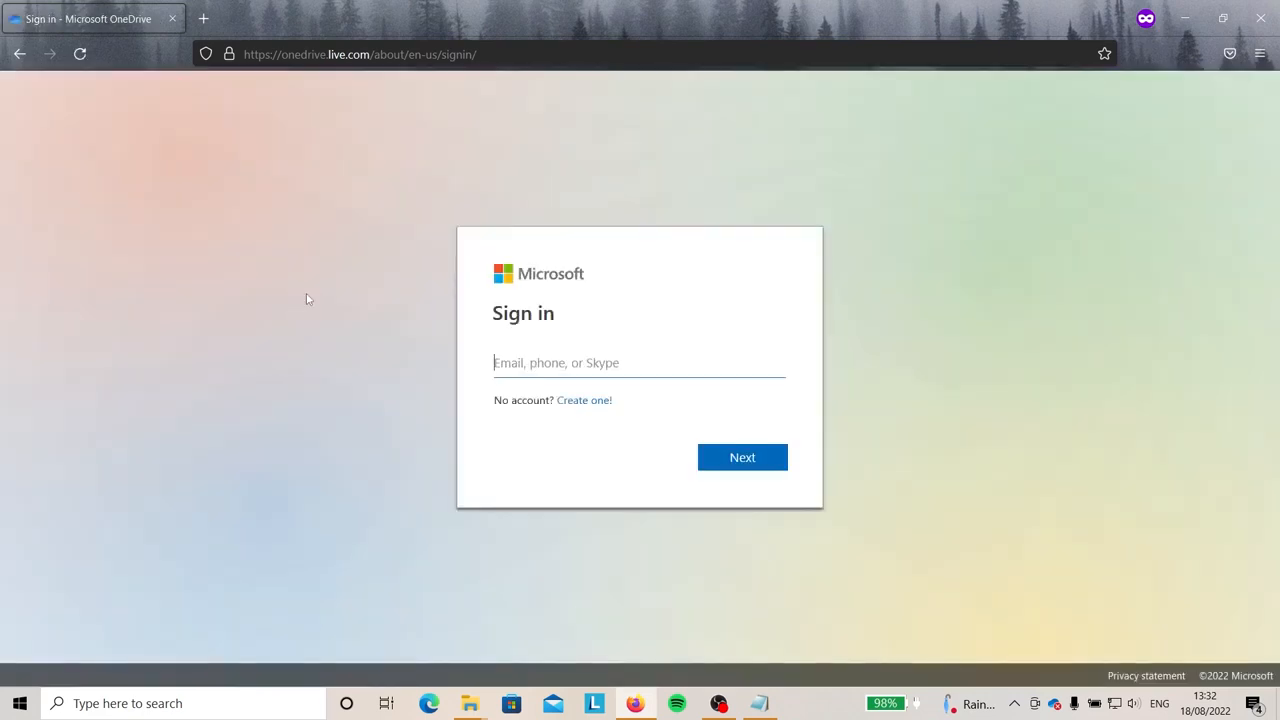
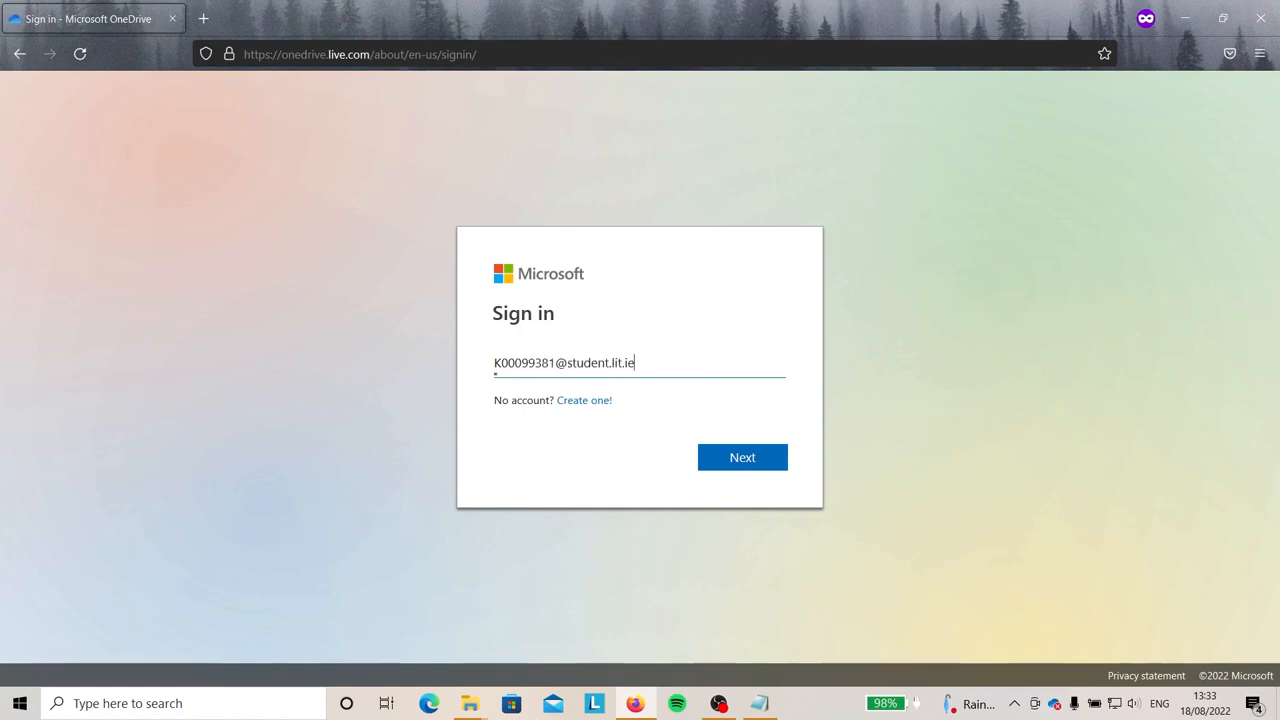
Sign in with the student school account e-mail and password, answering the stay-signed-in prompt.
{"action": "key", "text": "Return"}
{"action": "left_click", "coordinate": [677, 386]}
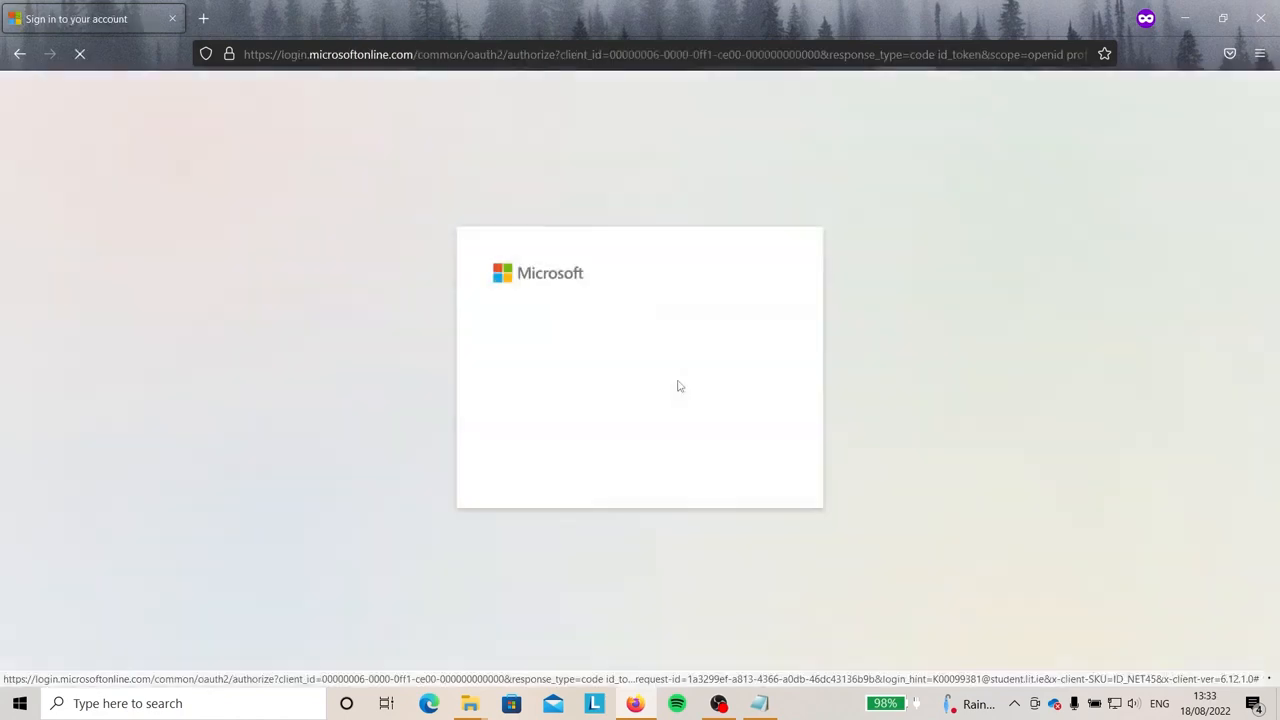
{"action": "left_click", "coordinate": [666, 323]}
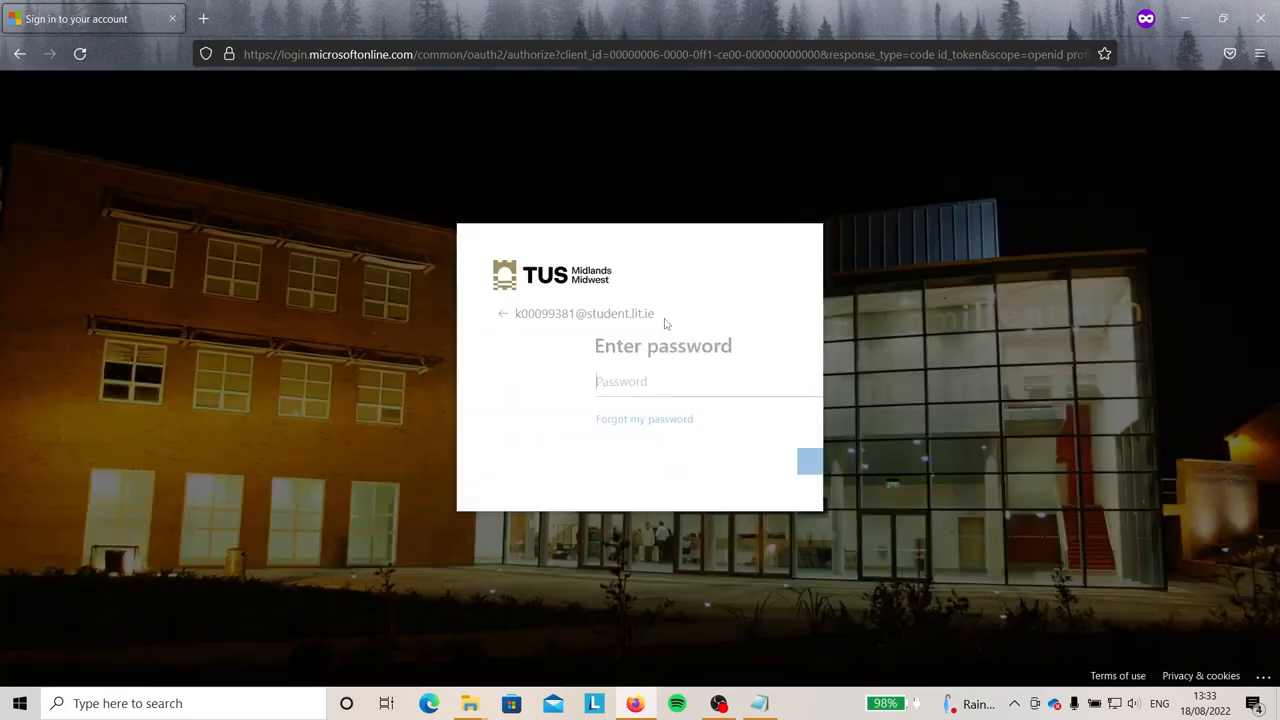
{"action": "type", "text": "•••••••"}
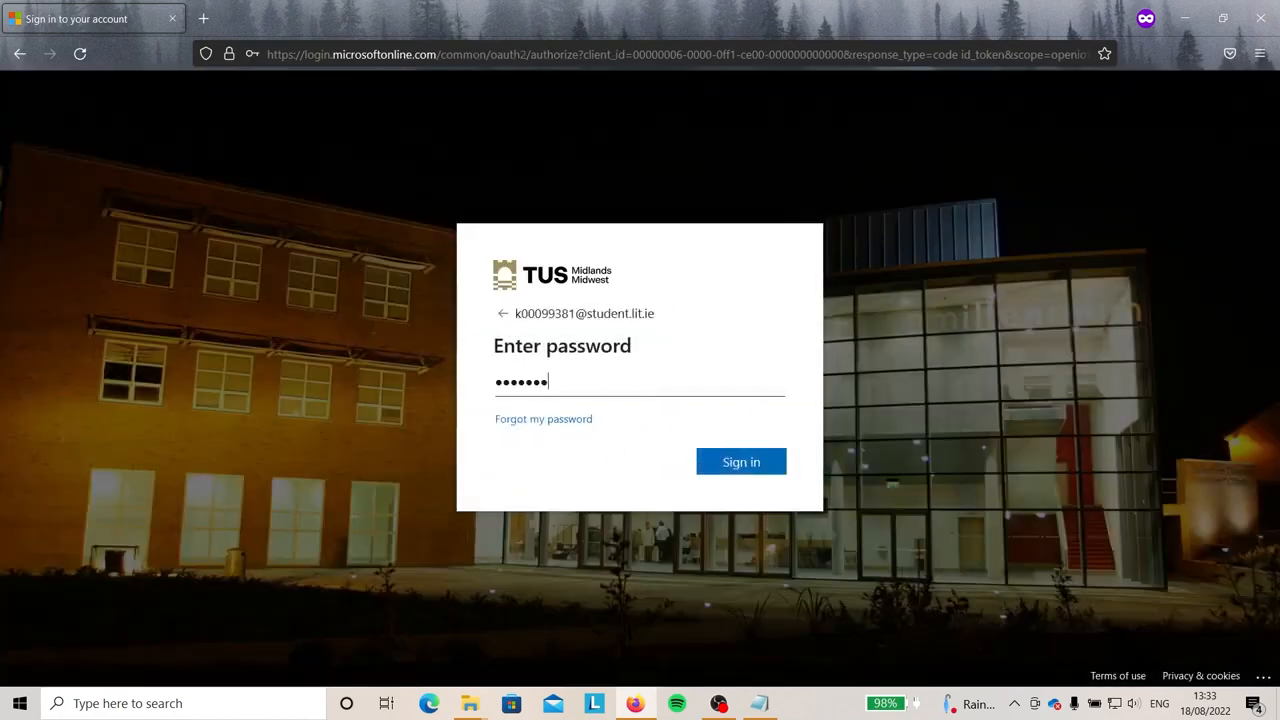
{"action": "type", "text": "•••••"}
{"action": "key", "text": "Return"}
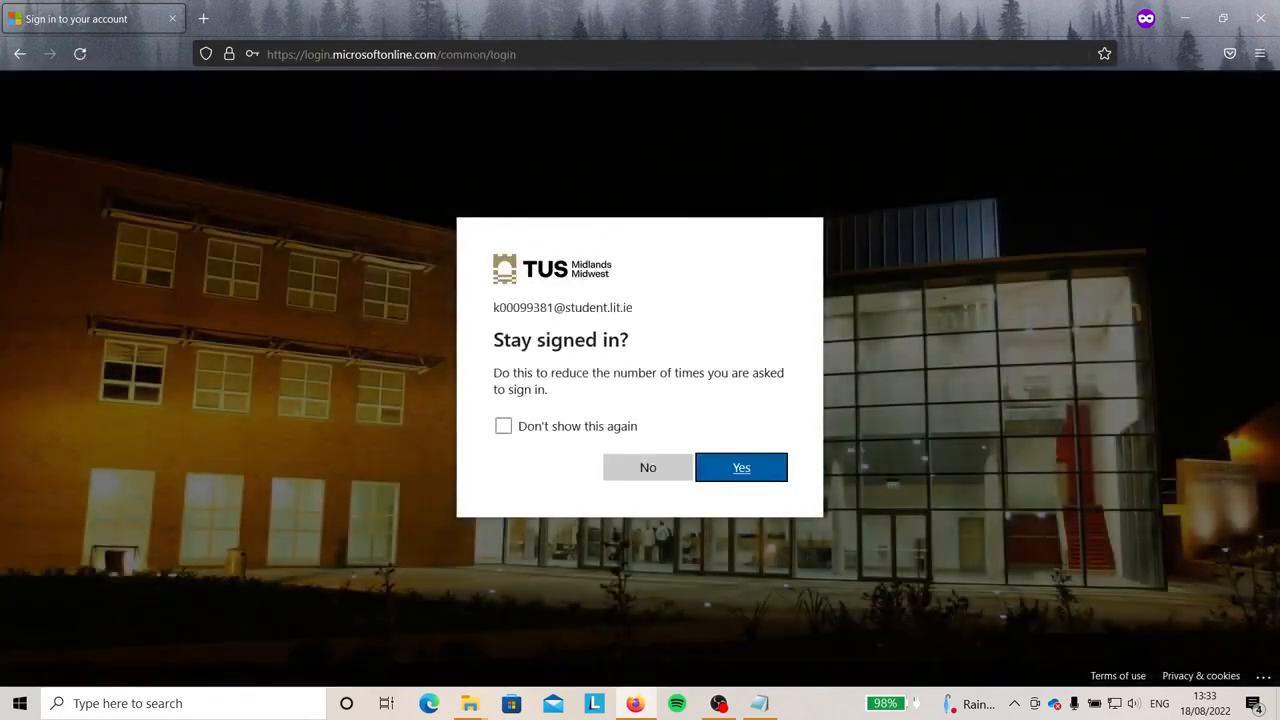
{"action": "left_click", "coordinate": [648, 470]}
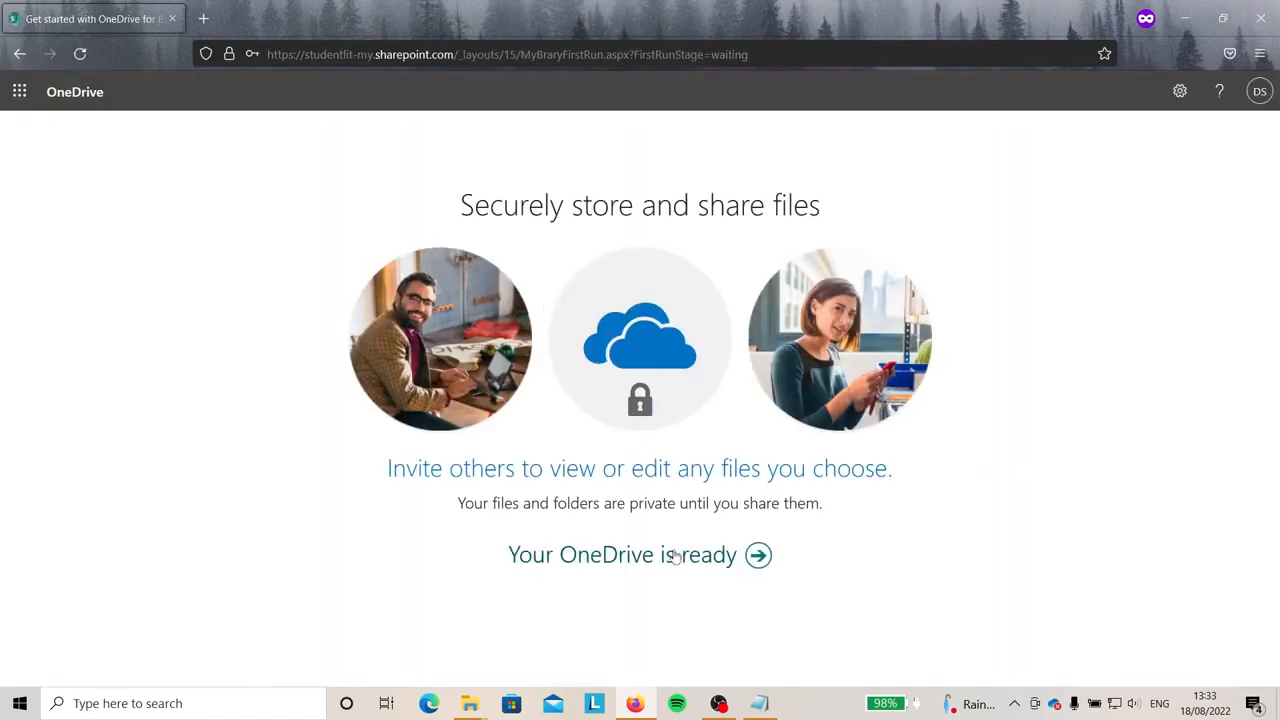
{"action": "left_click", "coordinate": [671, 558]}
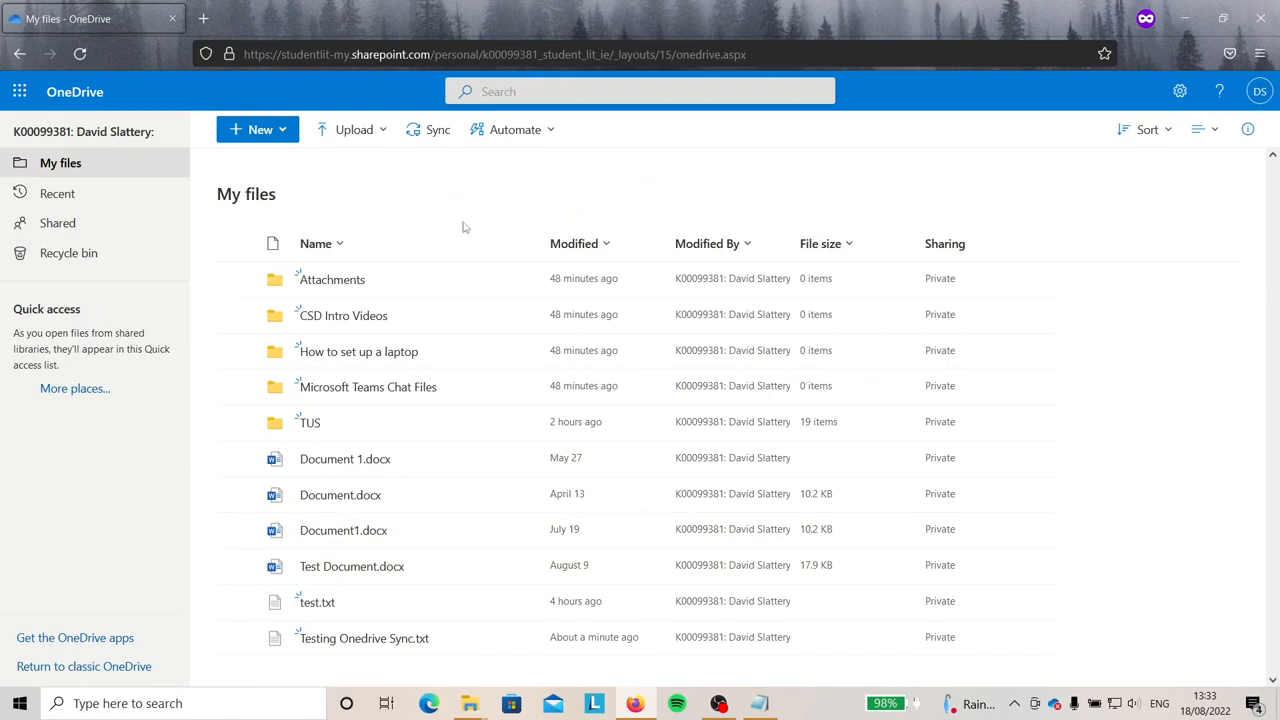
Place the local OneDrive folder beside the browser and open Testing Onedrive Sync.txt online.
{"action": "mouse_move", "coordinate": [469, 703]}
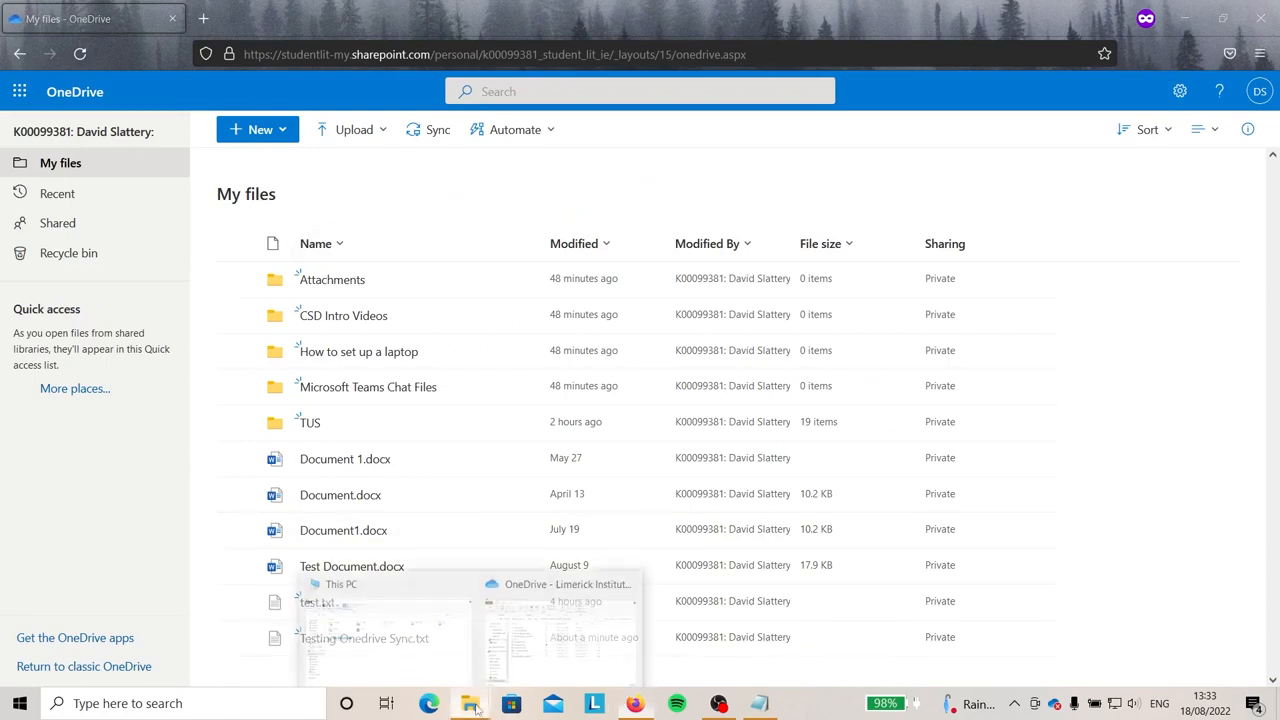
{"action": "left_click", "coordinate": [533, 635]}
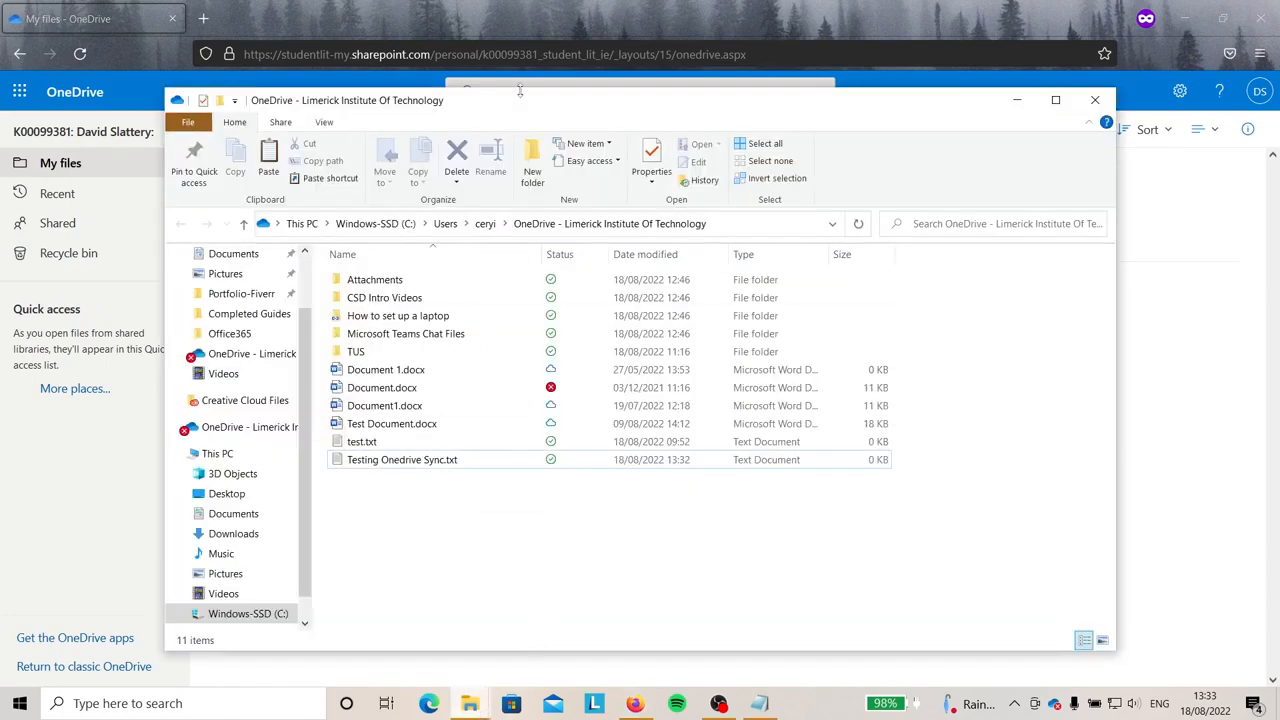
{"action": "left_click_drag", "start_coordinate": [517, 88], "coordinate": [840, 143]}
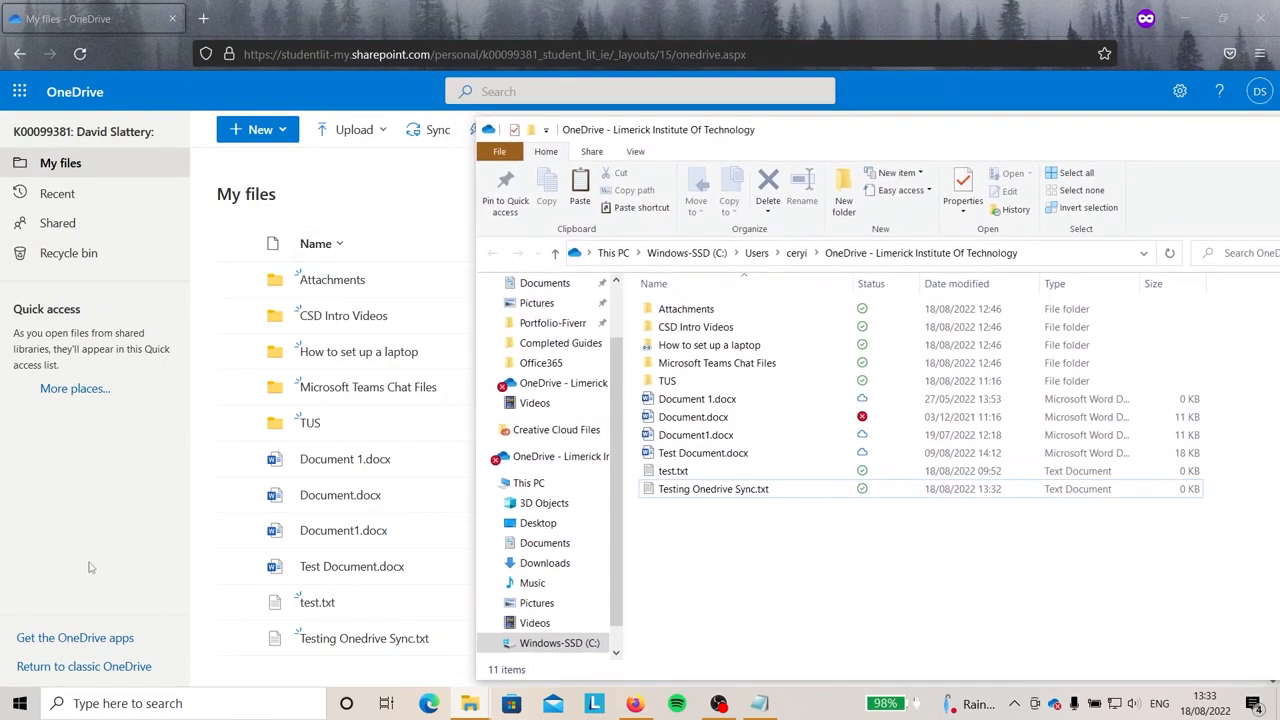
{"action": "left_click", "coordinate": [139, 531]}
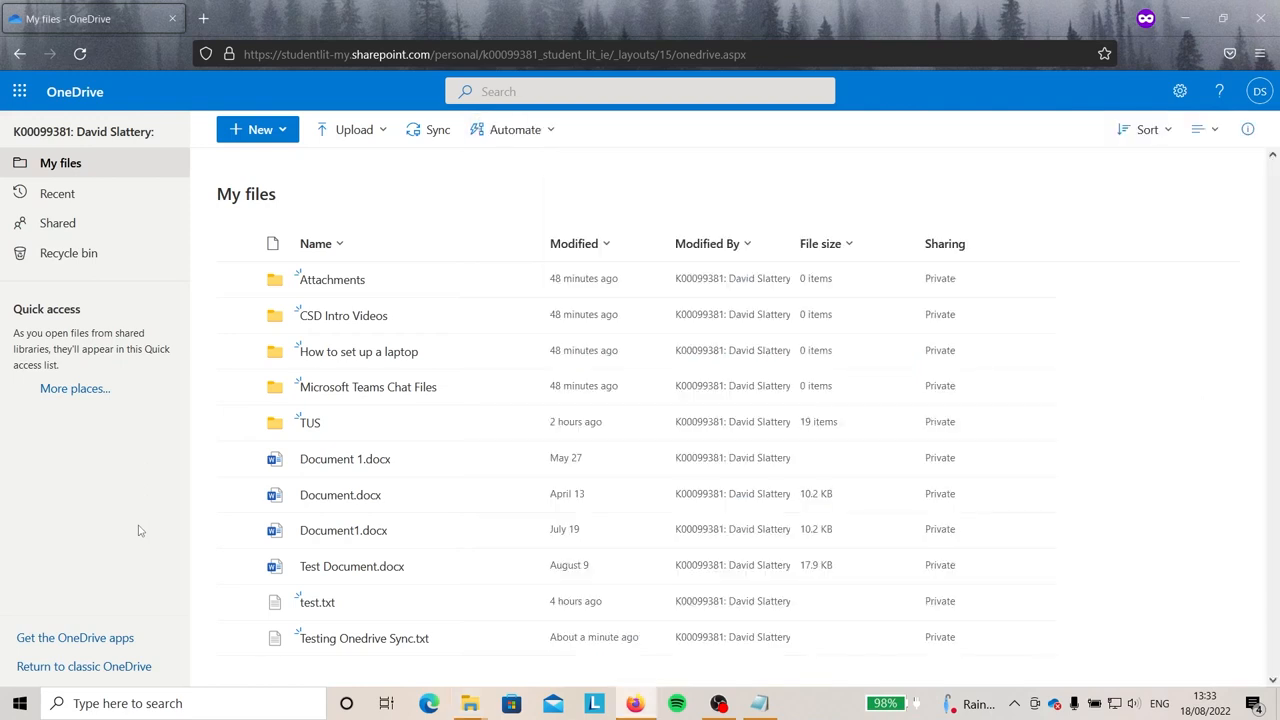
{"action": "left_click", "coordinate": [383, 645]}
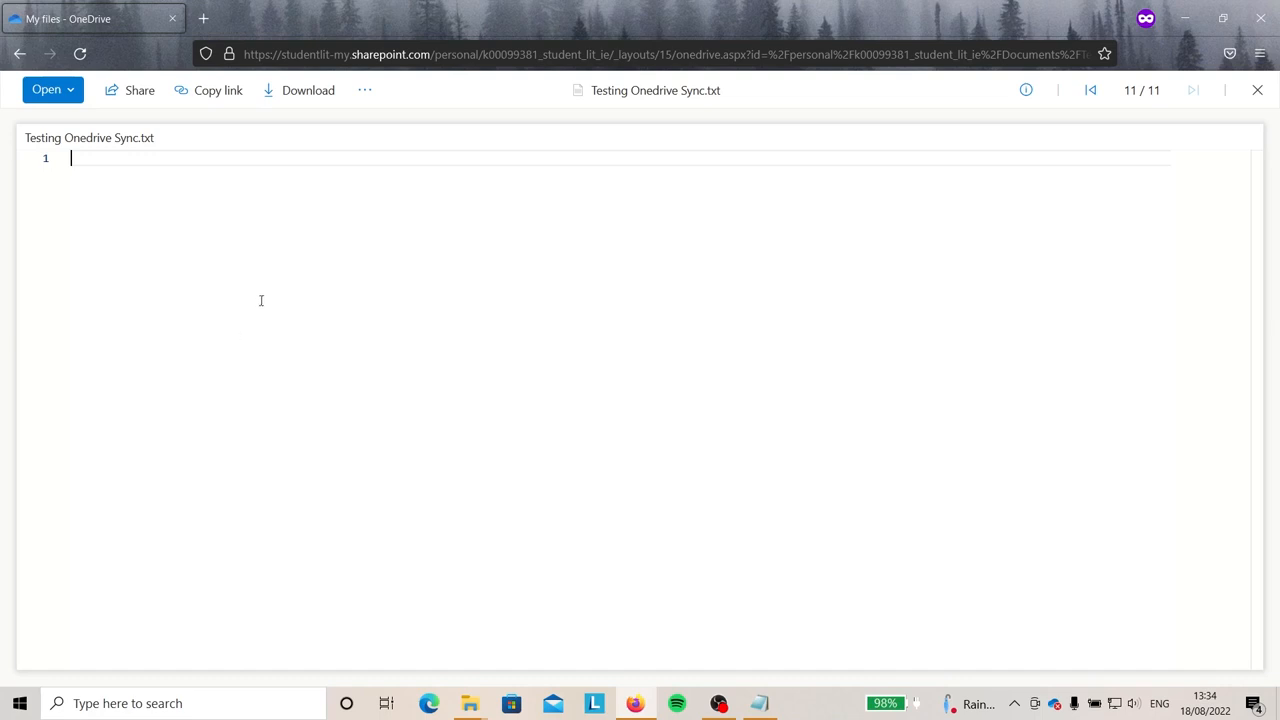
{"action": "left_click", "coordinate": [50, 94]}
Write 'Testing 123' into the file in the online text editor, save, and return to My files.
{"action": "left_click", "coordinate": [73, 121]}
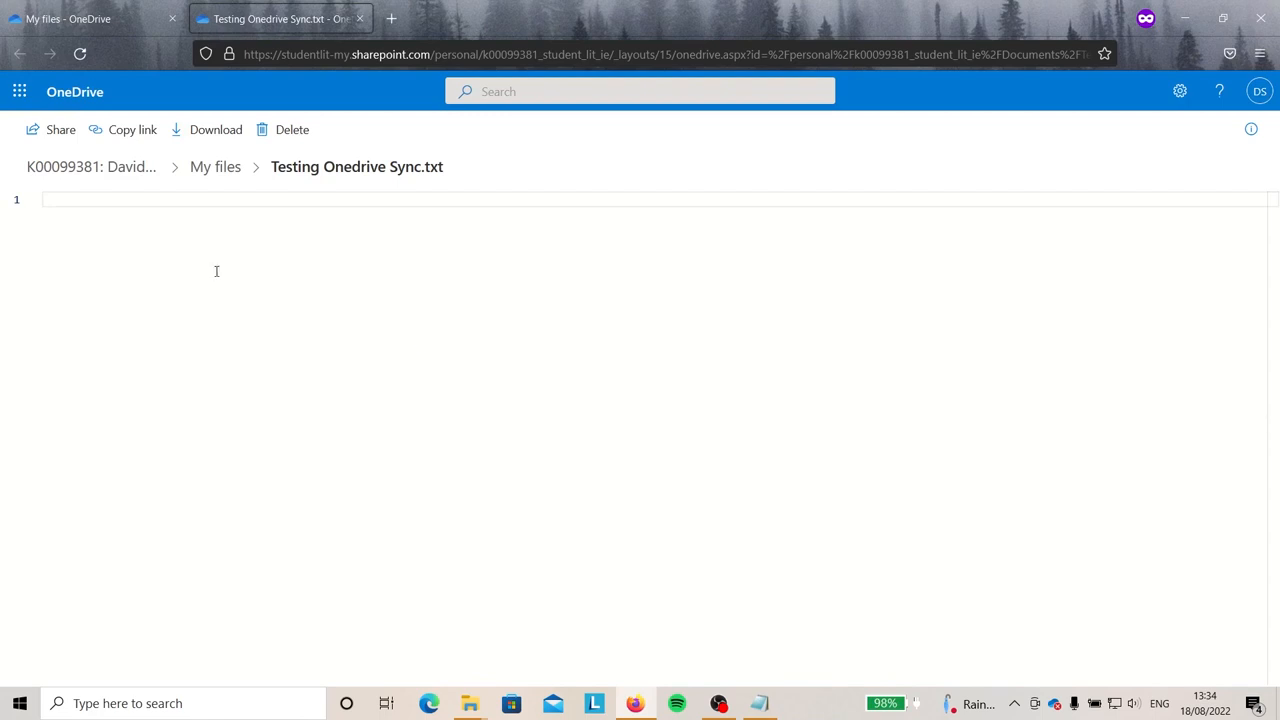
{"action": "type", "text": "esting 123"}
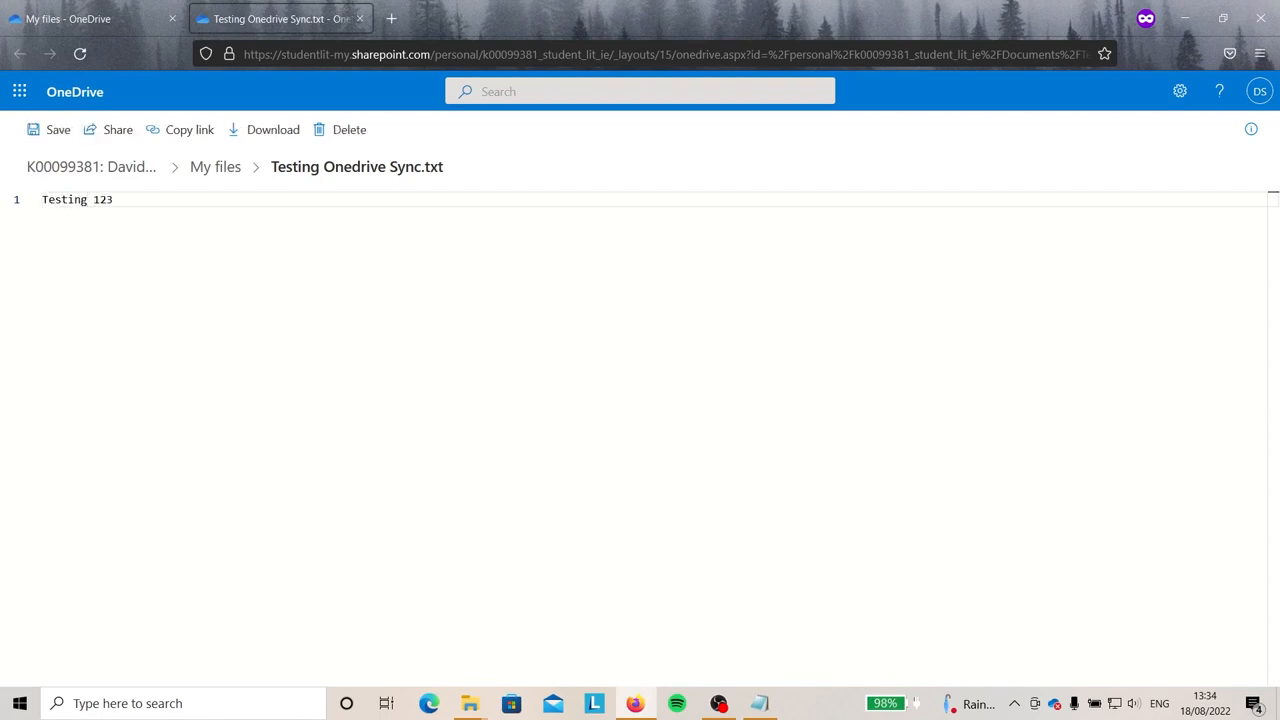
{"action": "left_click", "coordinate": [57, 130]}
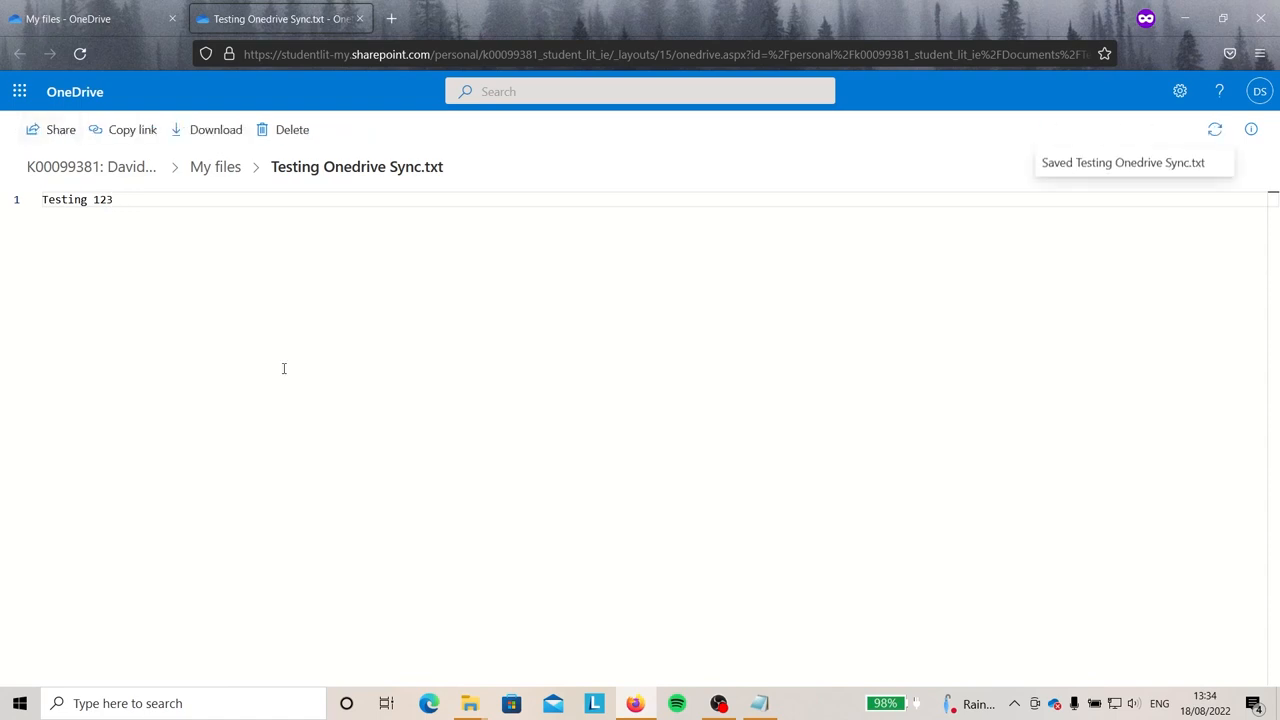
{"action": "left_click", "coordinate": [72, 92]}
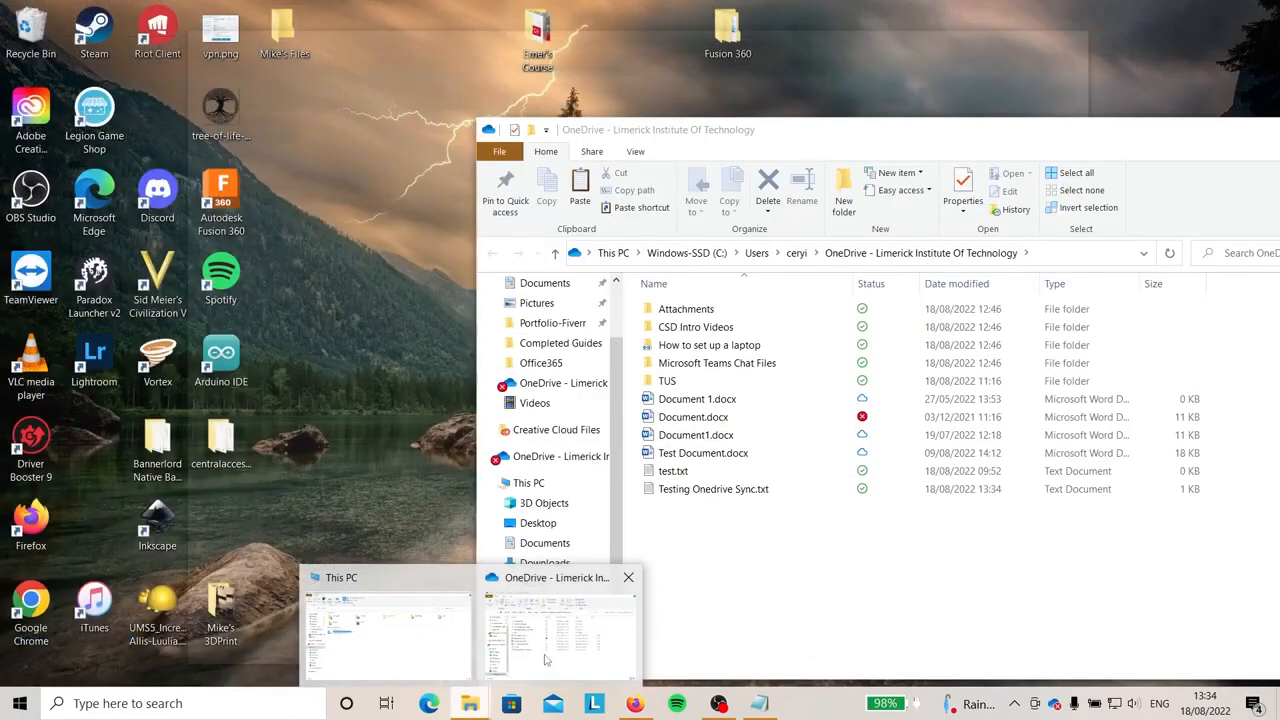
Add a second line 'Edited on the desktop' to the local file in Notepad, save and close.
{"action": "left_click", "coordinate": [548, 650]}
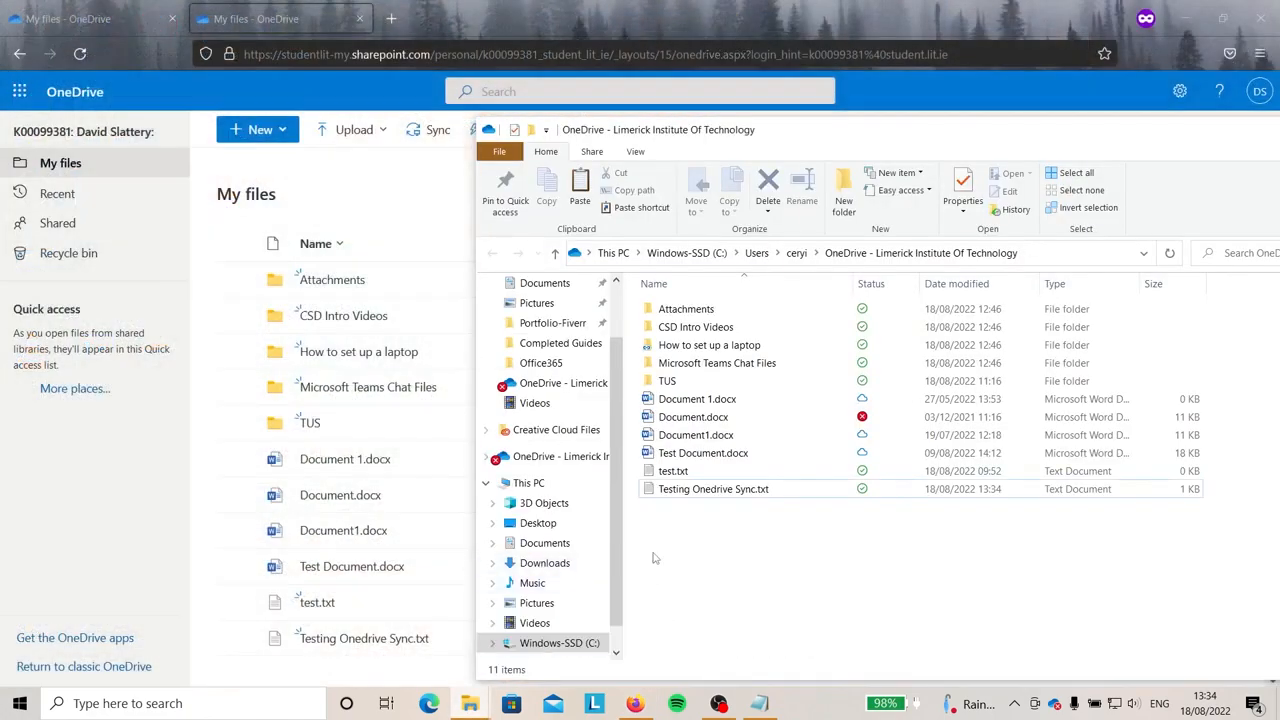
{"action": "left_click", "coordinate": [702, 490]}
{"action": "double_click", "coordinate": [702, 490]}
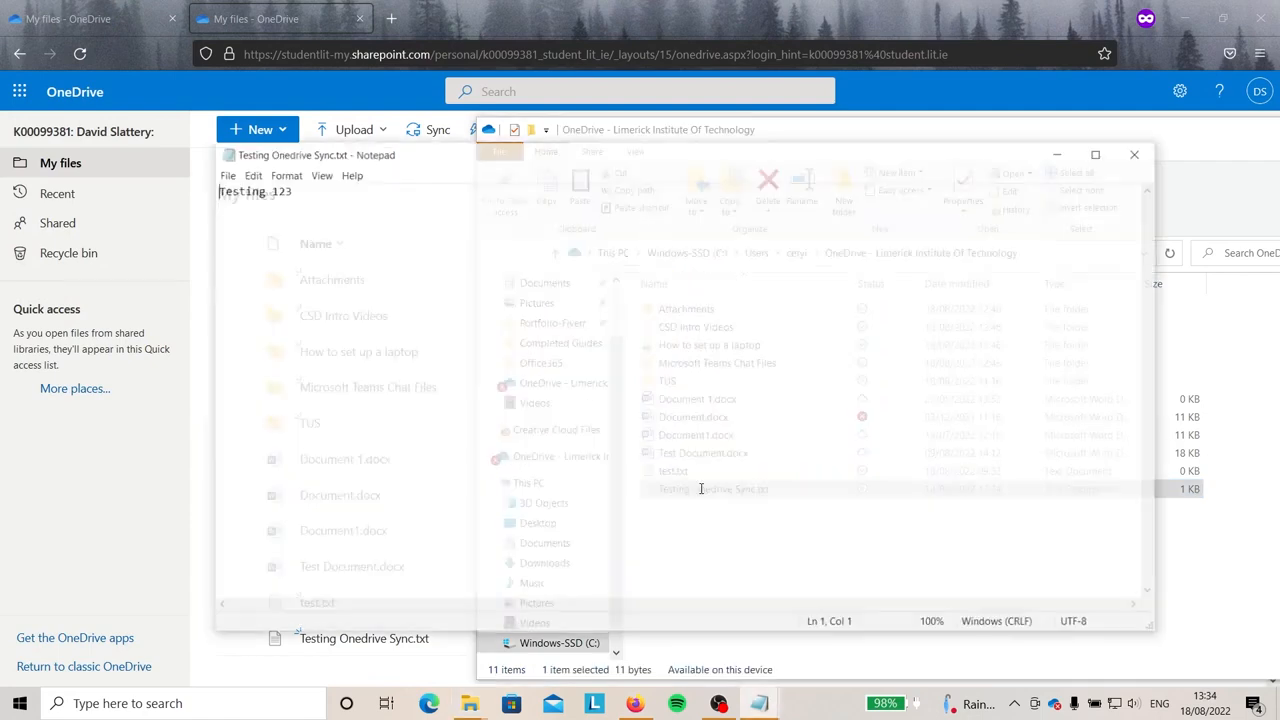
{"action": "left_click_drag", "start_coordinate": [298, 195], "coordinate": [177, 217]}
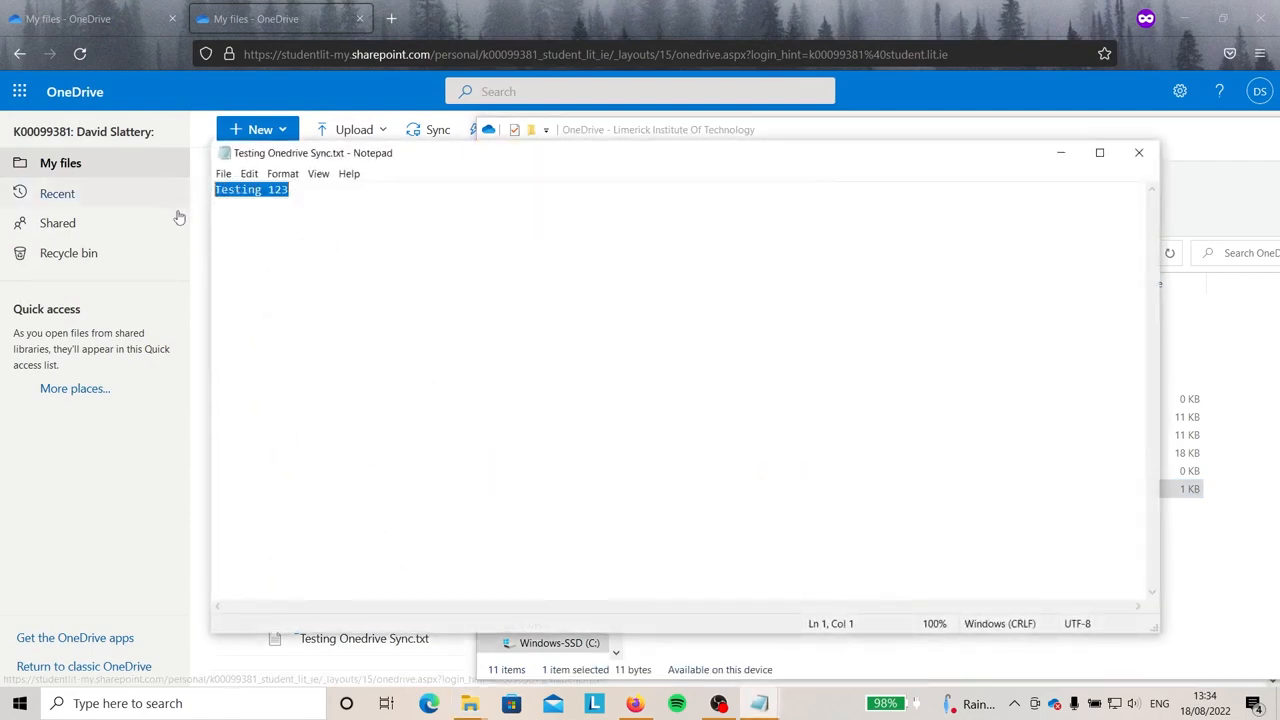
{"action": "left_click", "coordinate": [446, 374]}
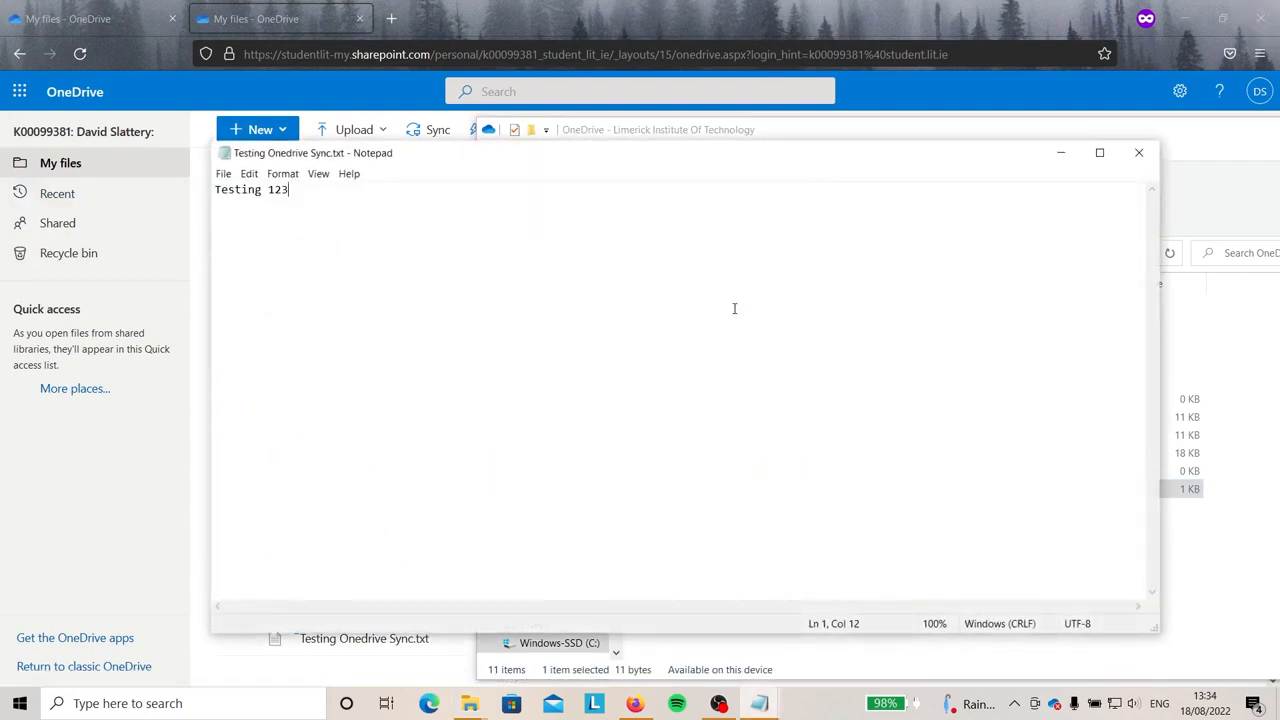
{"action": "key", "text": "Return"}
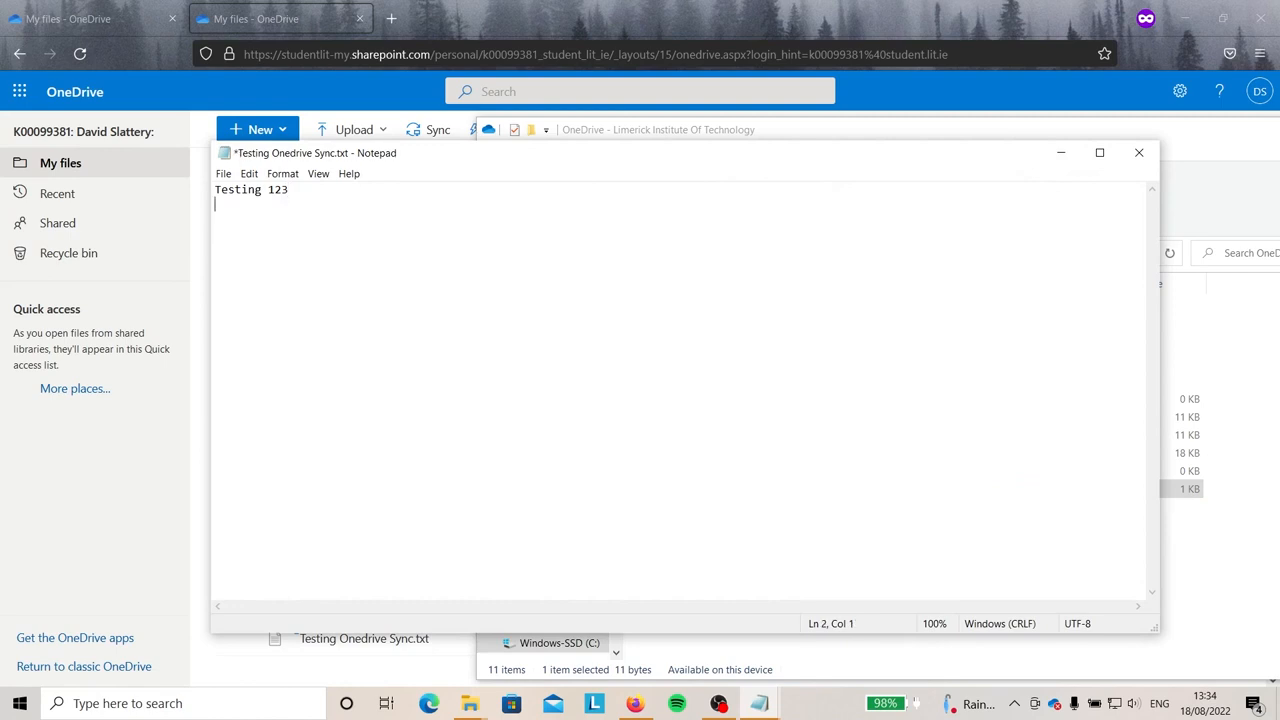
{"action": "type", "text": "Edited on the desktop"}
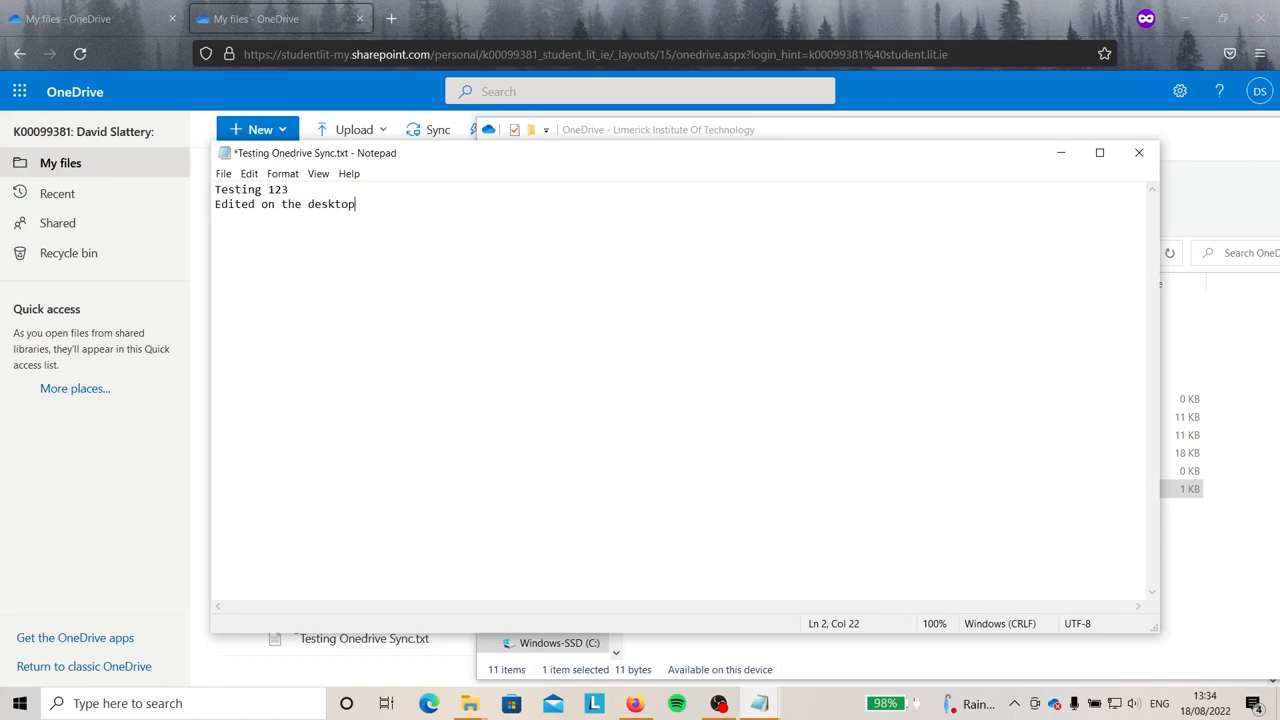
{"action": "left_click", "coordinate": [220, 173]}
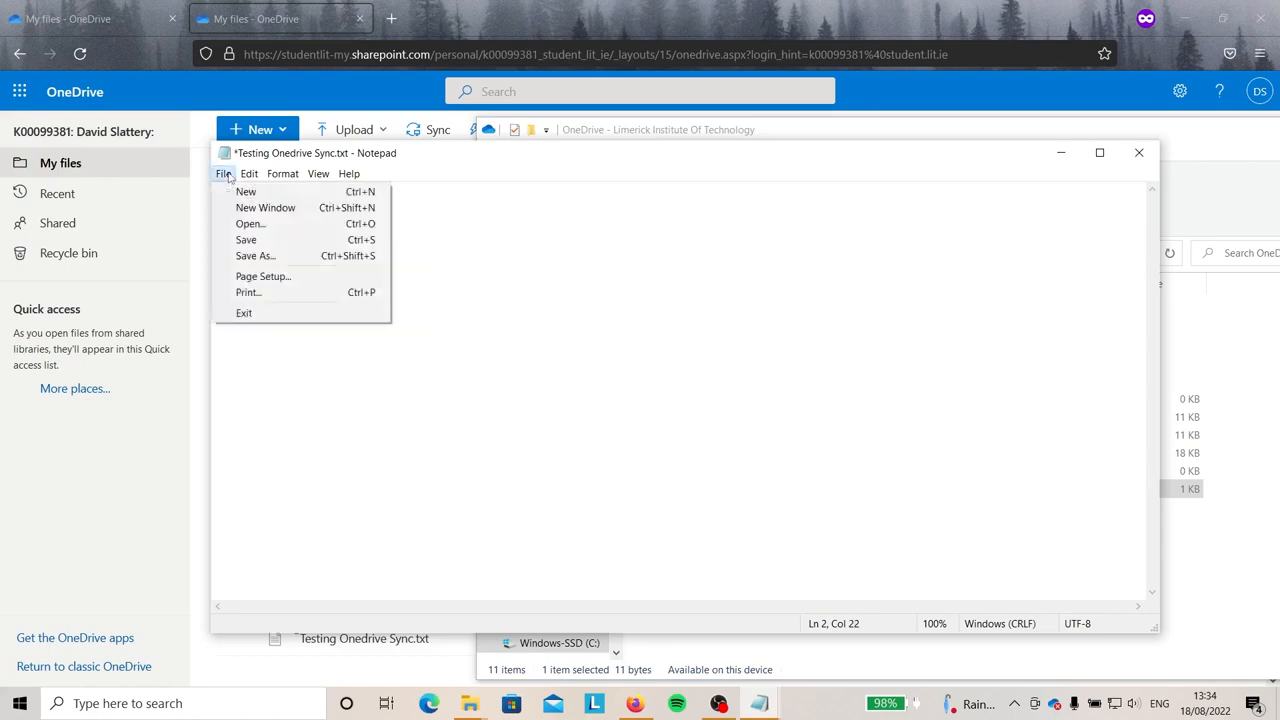
{"action": "left_click", "coordinate": [250, 240]}
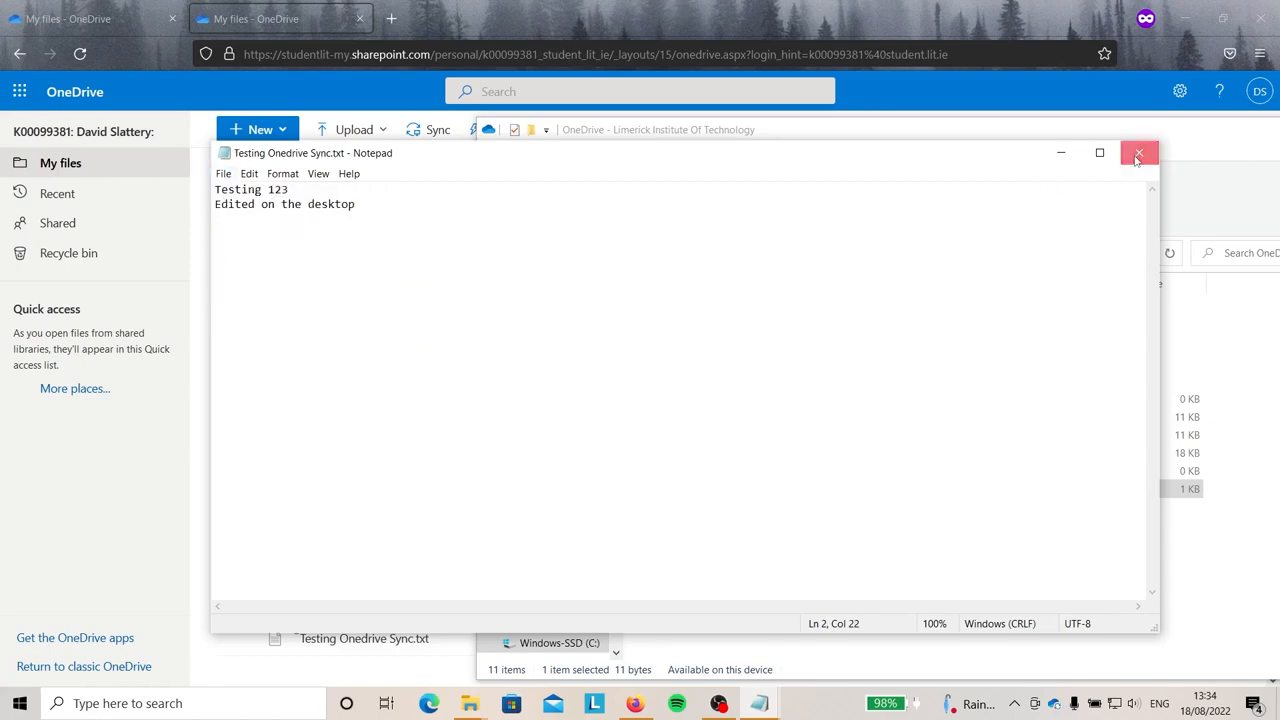
{"action": "left_click", "coordinate": [1138, 152]}
{"action": "left_click", "coordinate": [493, 24]}
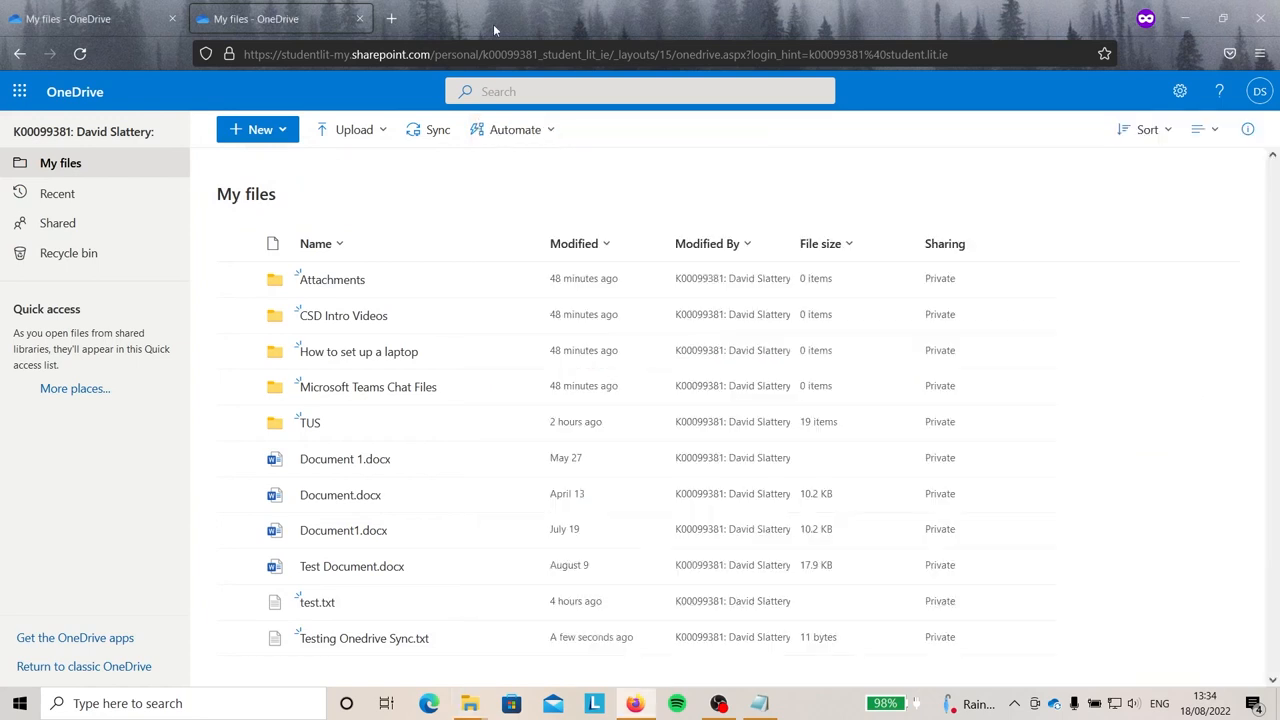
Check Testing Onedrive Sync.txt online and in the local folder, then return to the web file list.
{"action": "left_click", "coordinate": [343, 640]}
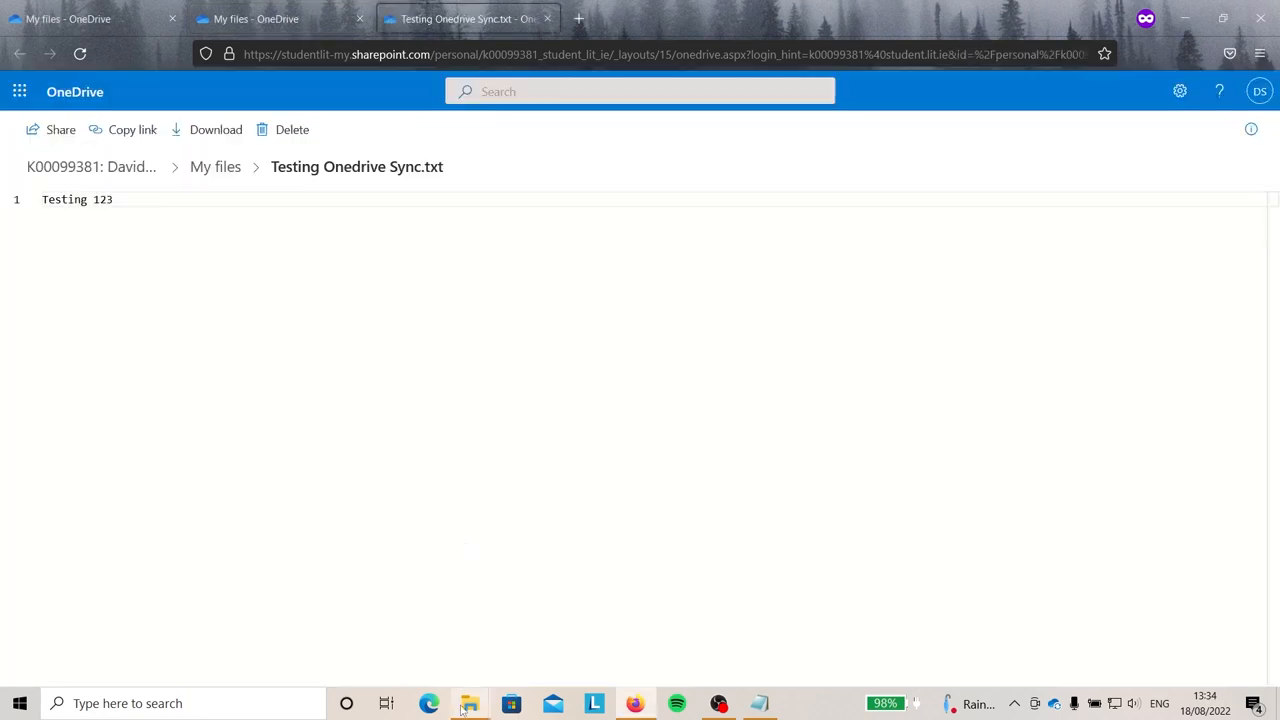
{"action": "mouse_move", "coordinate": [469, 703]}
{"action": "left_click", "coordinate": [565, 660]}
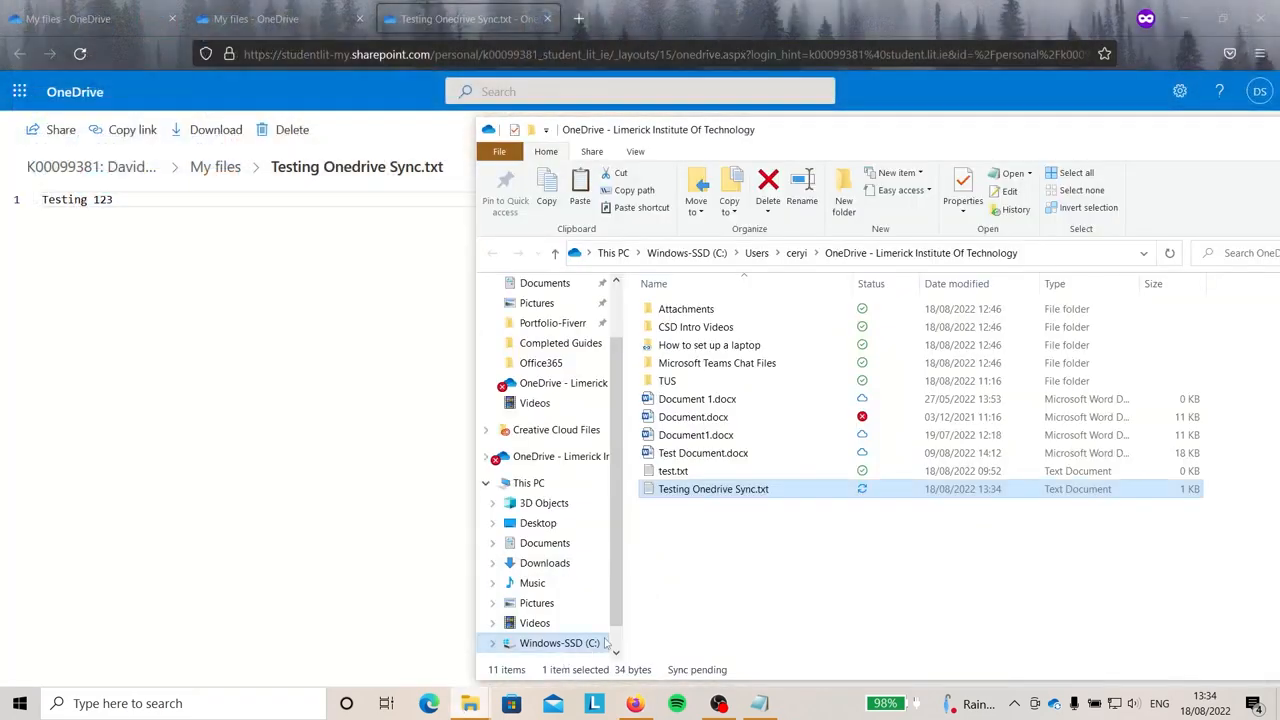
{"action": "left_click", "coordinate": [843, 535]}
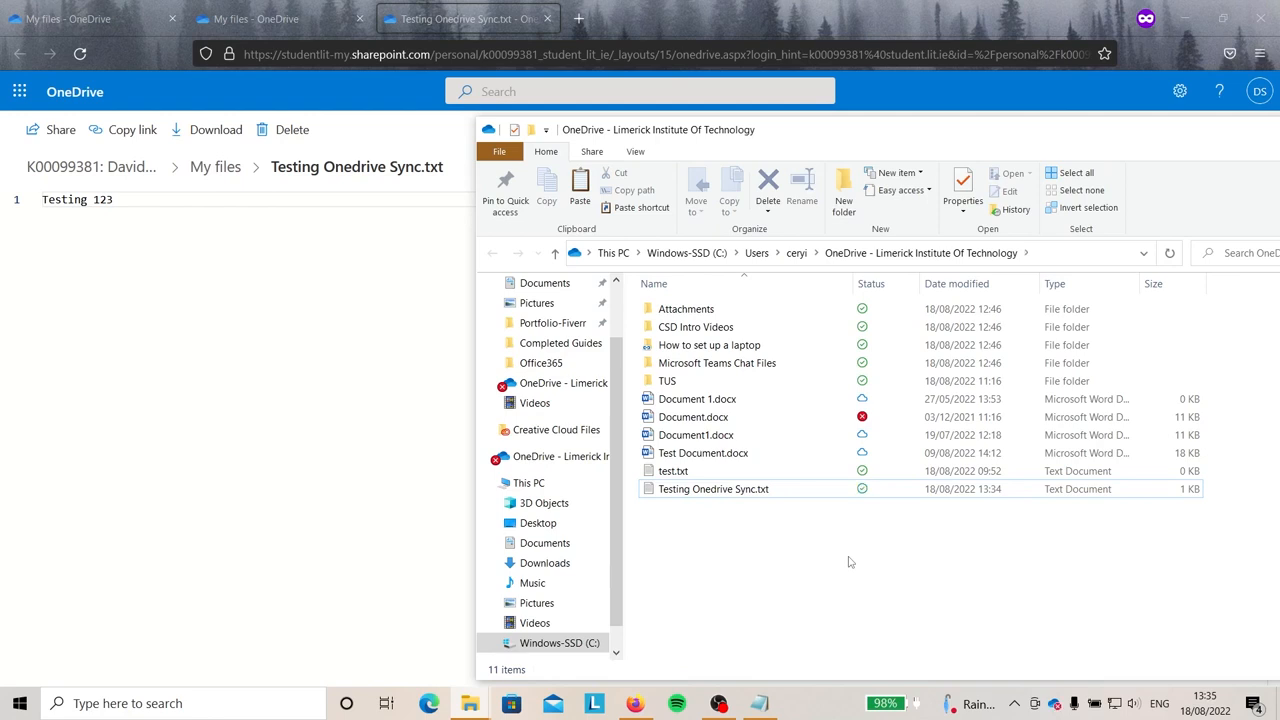
{"action": "left_click", "coordinate": [100, 95]}
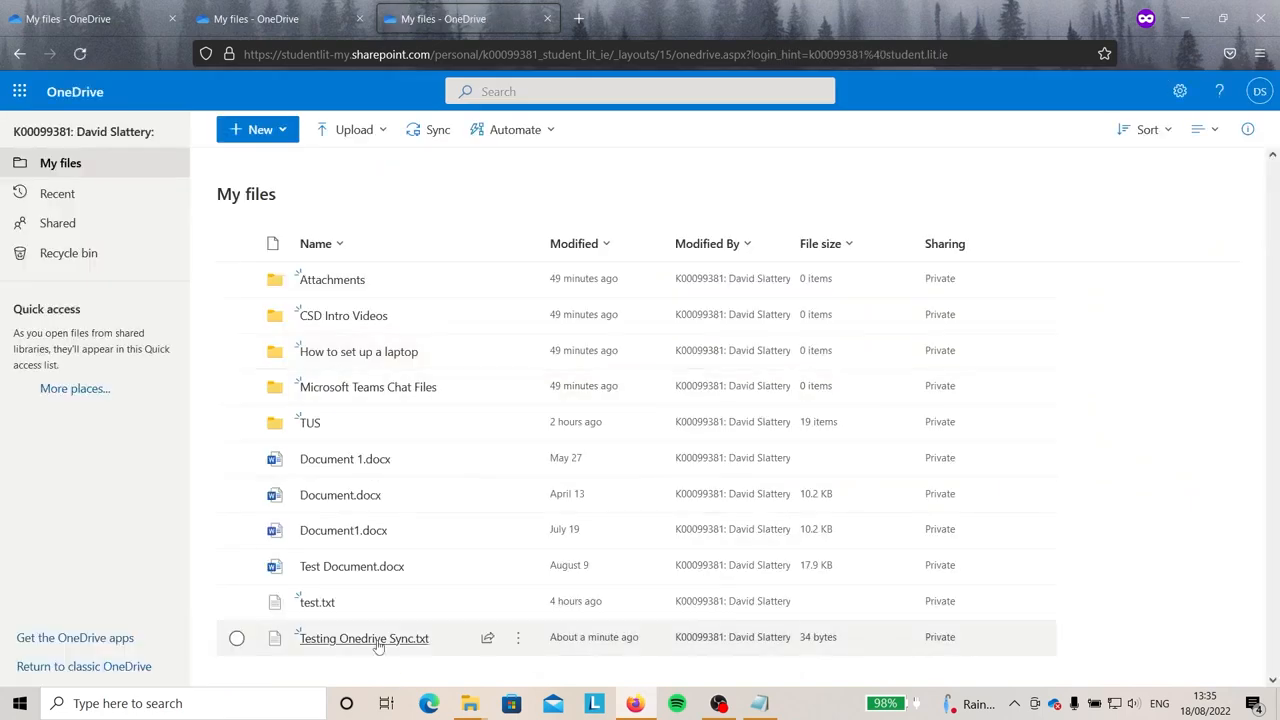
Recheck Testing Onedrive Sync.txt in the web viewer and local folder, then return to My files.
{"action": "left_click", "coordinate": [370, 640]}
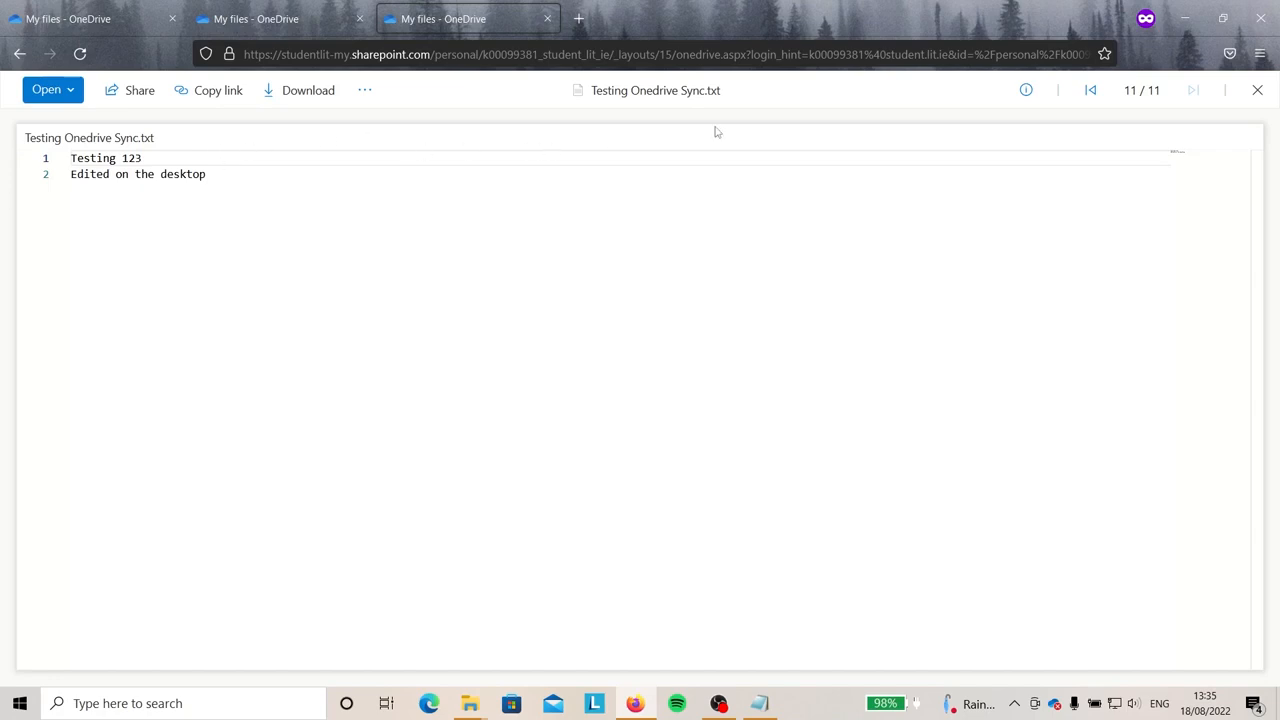
{"action": "left_click", "coordinate": [18, 55]}
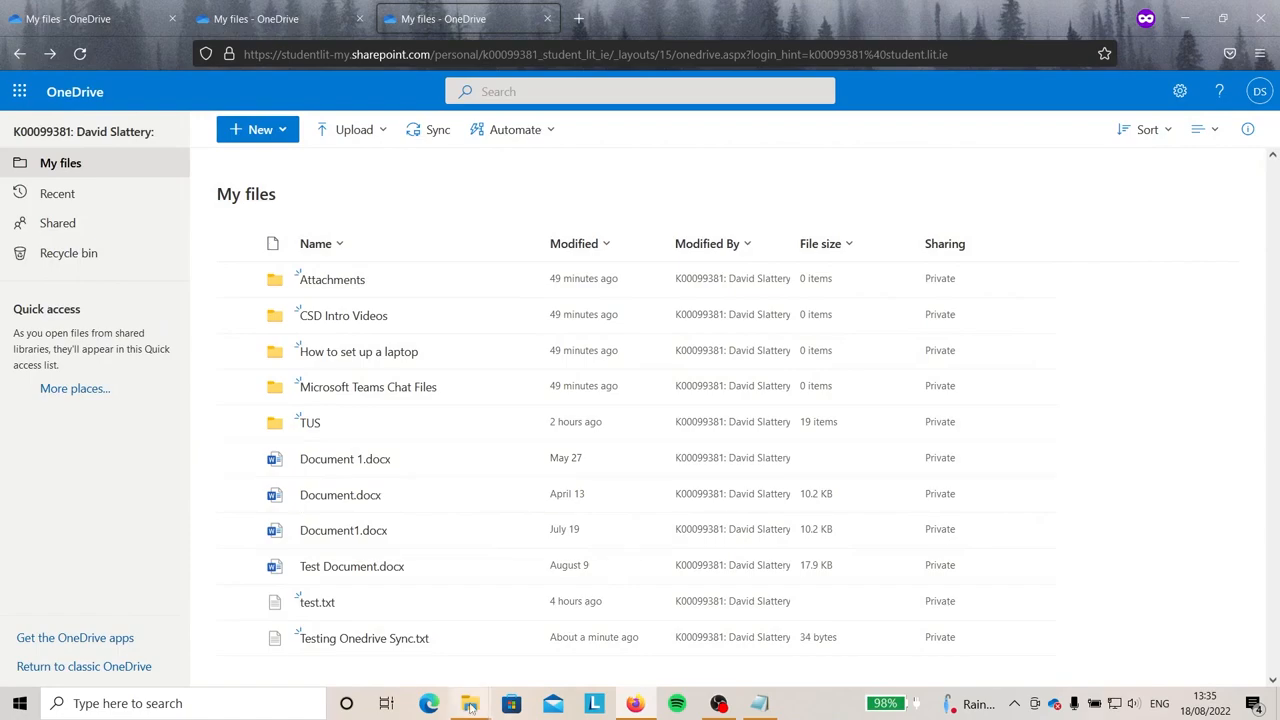
{"action": "mouse_move", "coordinate": [469, 703]}
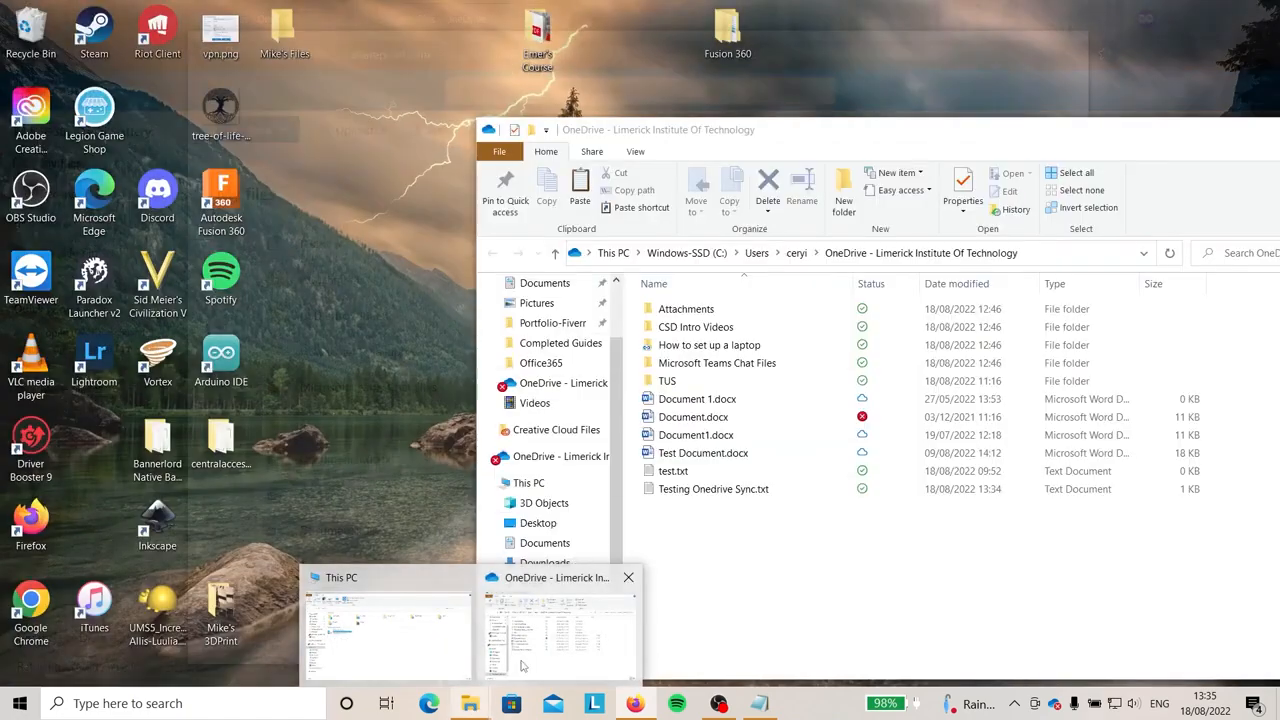
{"action": "left_click", "coordinate": [515, 667]}
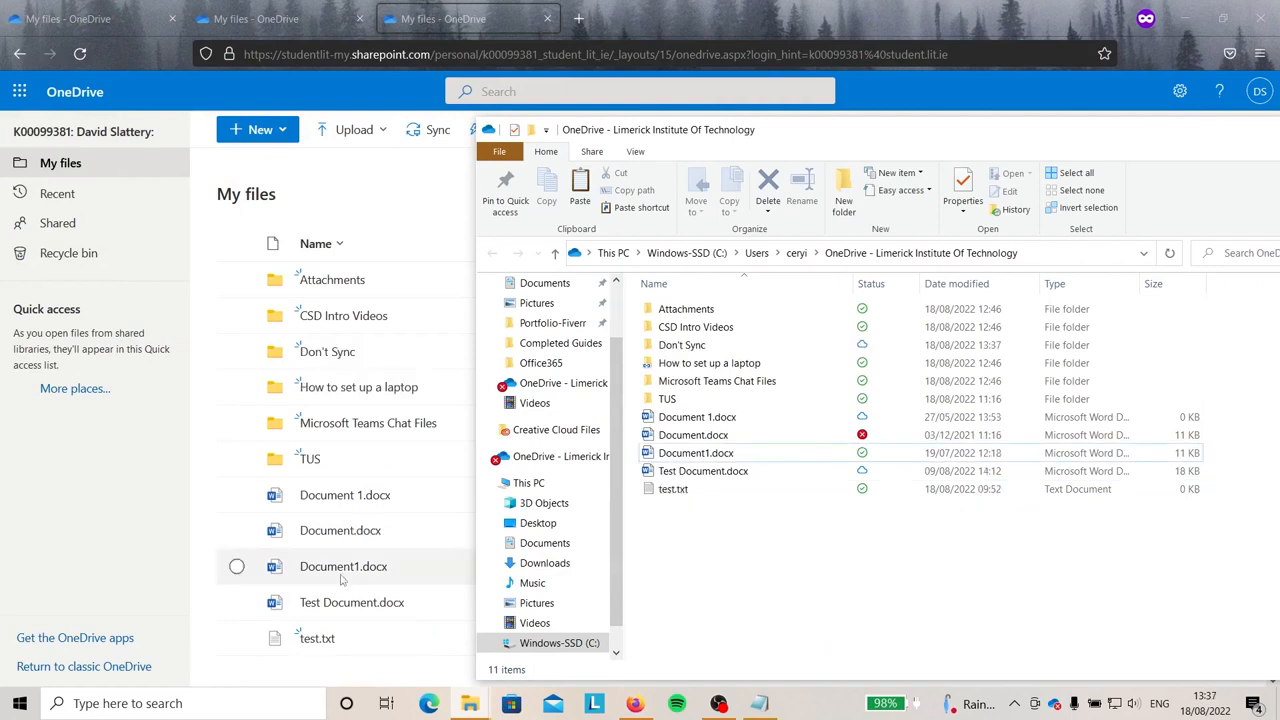
{"action": "left_click", "coordinate": [181, 523]}
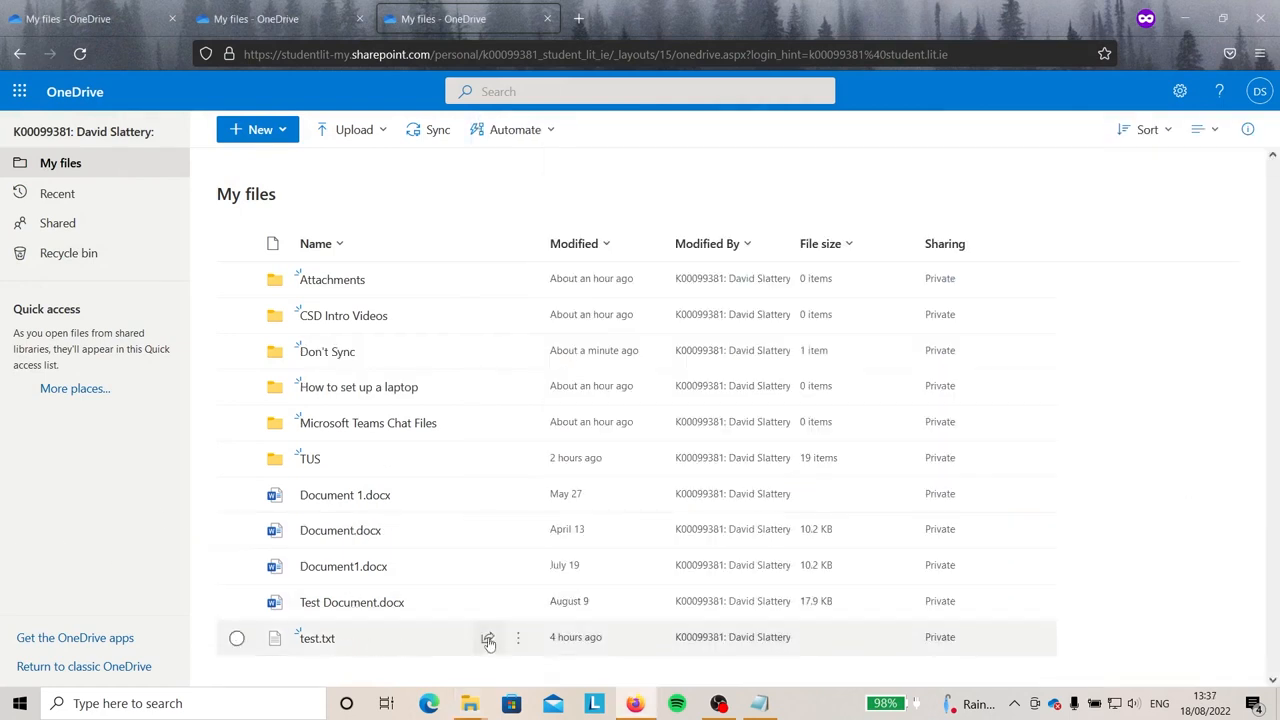
Create and copy an 'Anyone with the link can view' share link for test.txt.
{"action": "left_click", "coordinate": [488, 640]}
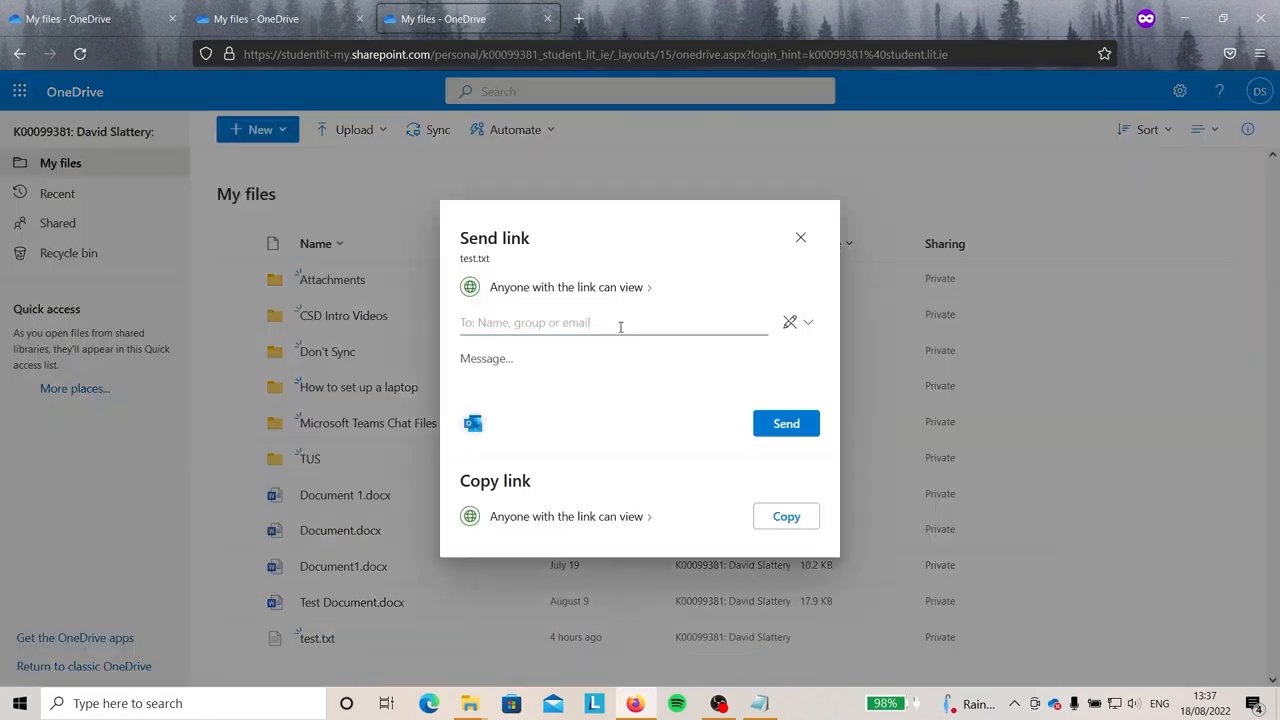
{"action": "left_click", "coordinate": [620, 324]}
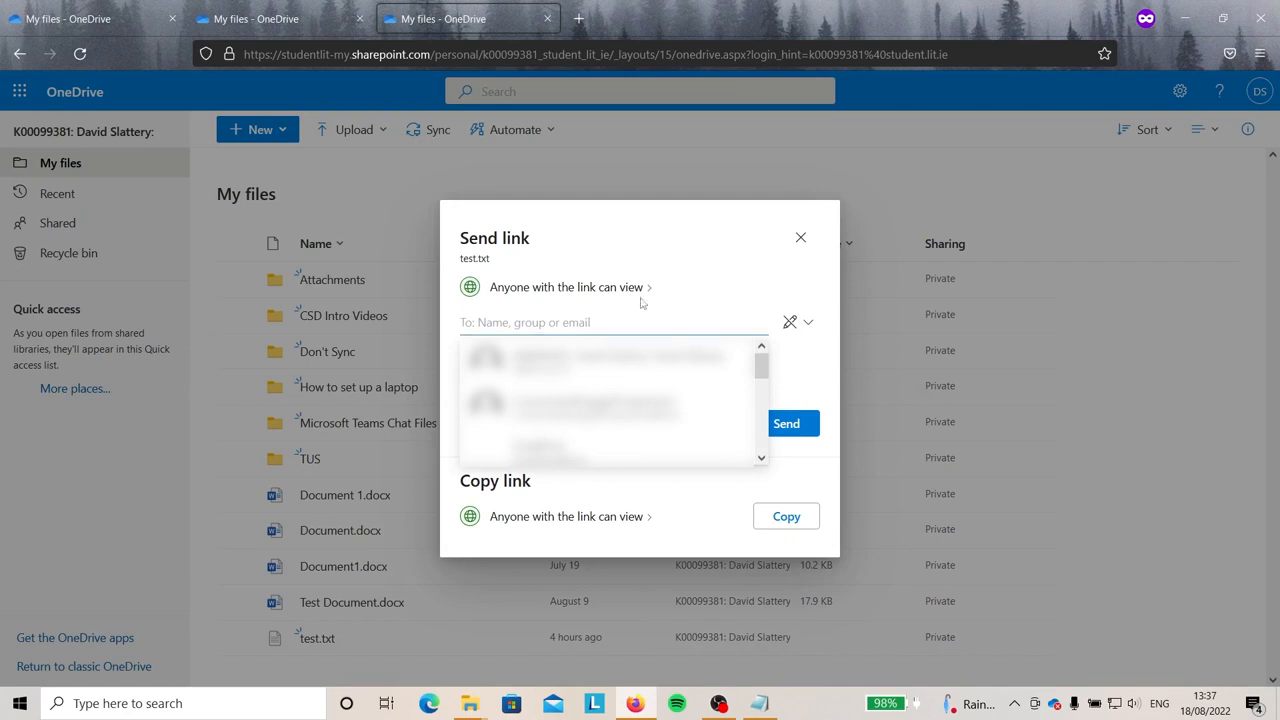
{"action": "left_click", "coordinate": [661, 244]}
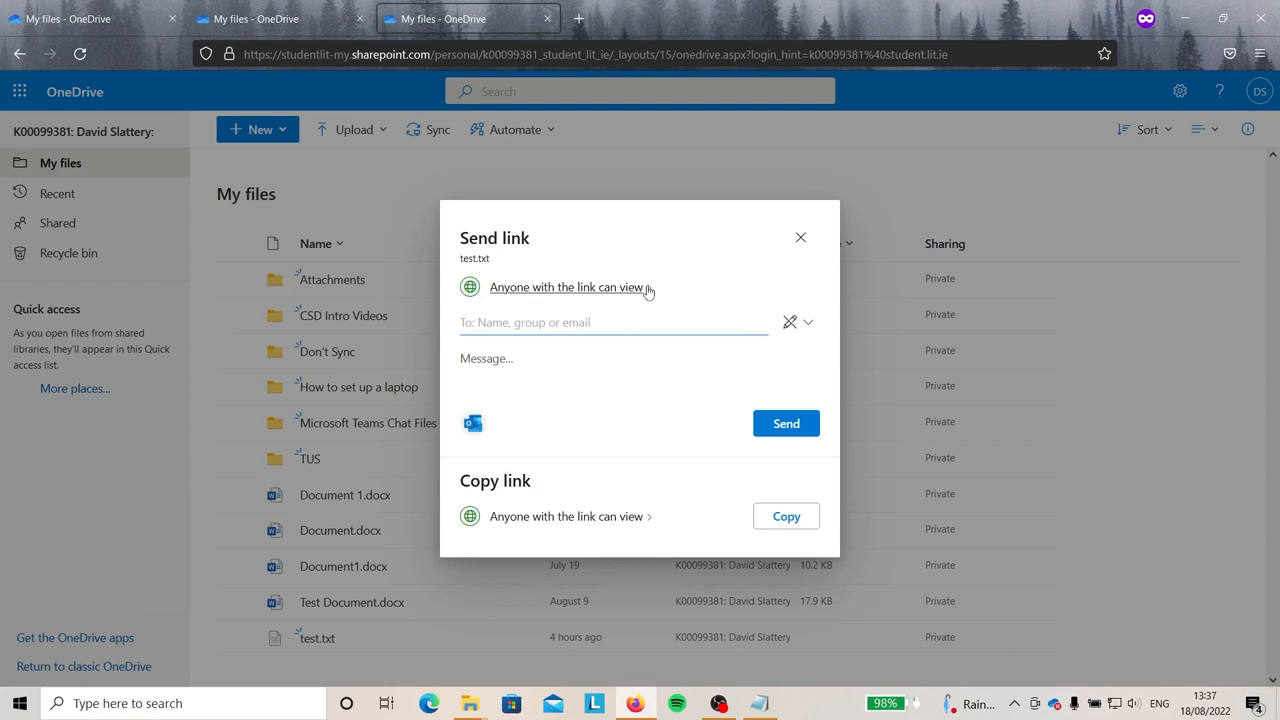
{"action": "left_click", "coordinate": [786, 517]}
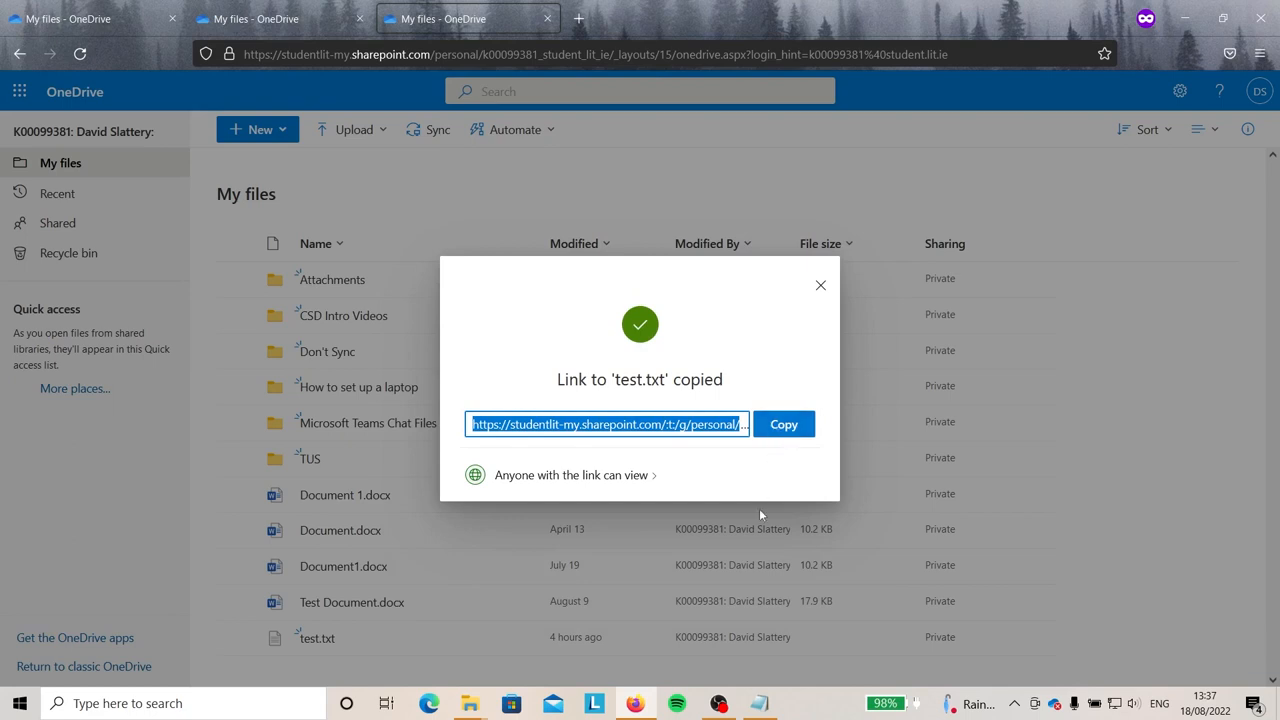
In Link settings, keep the link open to anyone and grant Can edit permission.
{"action": "left_click", "coordinate": [646, 478]}
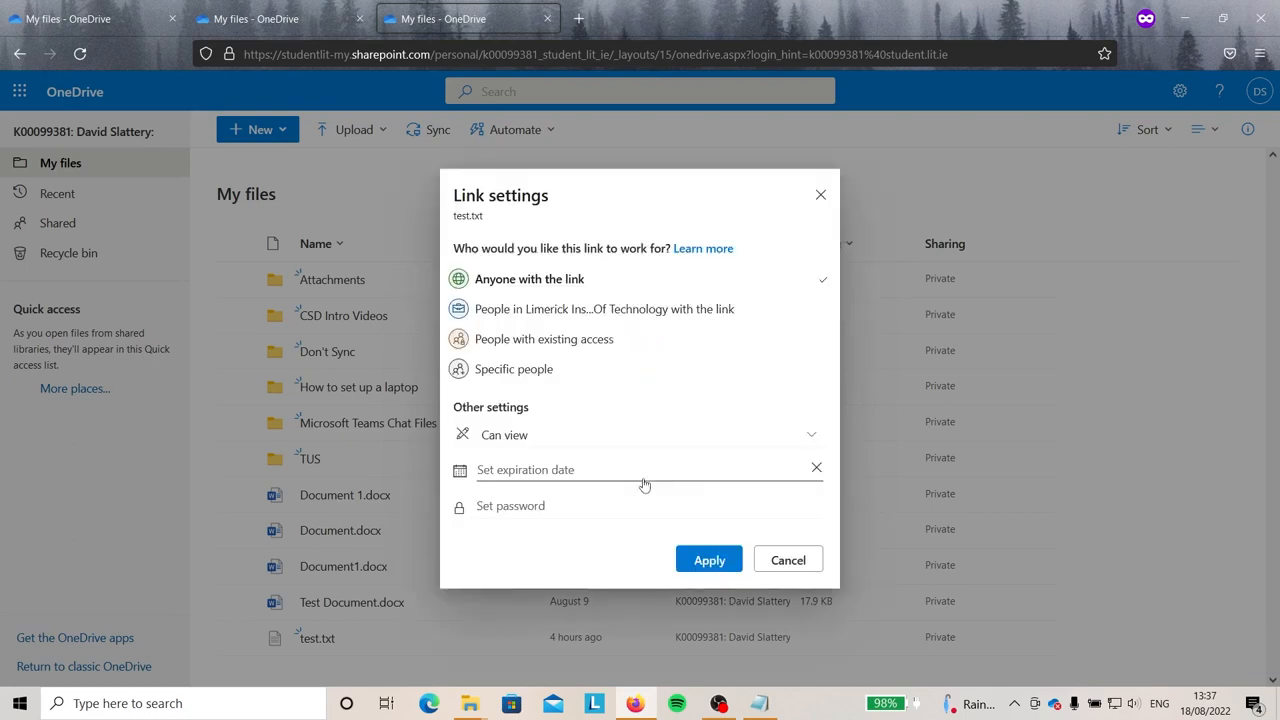
{"action": "left_click", "coordinate": [590, 372]}
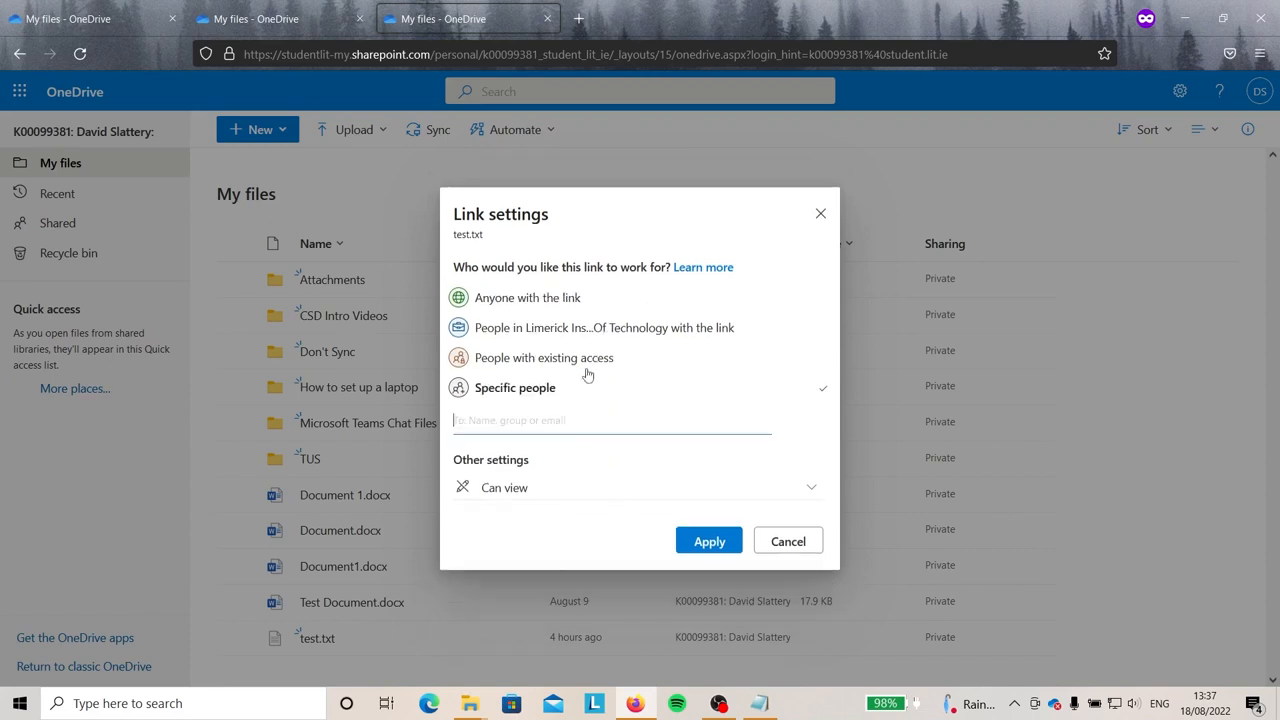
{"action": "left_click", "coordinate": [574, 427]}
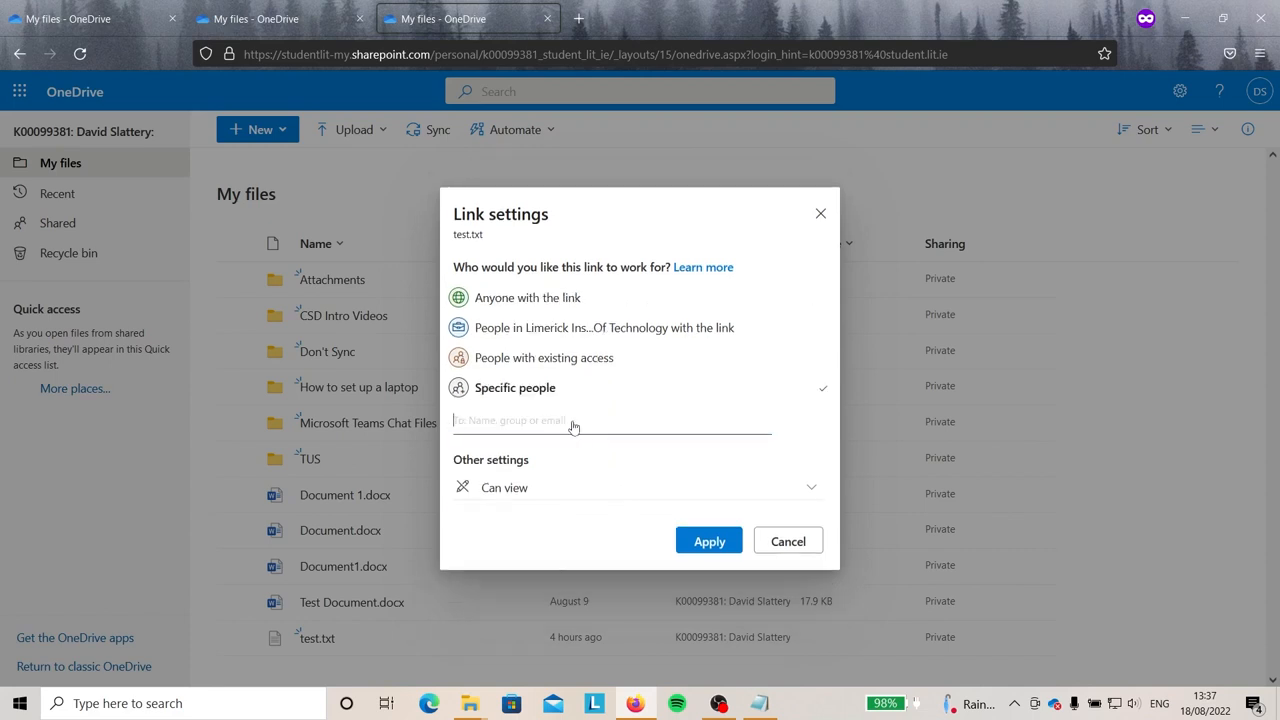
{"action": "left_click", "coordinate": [577, 306]}
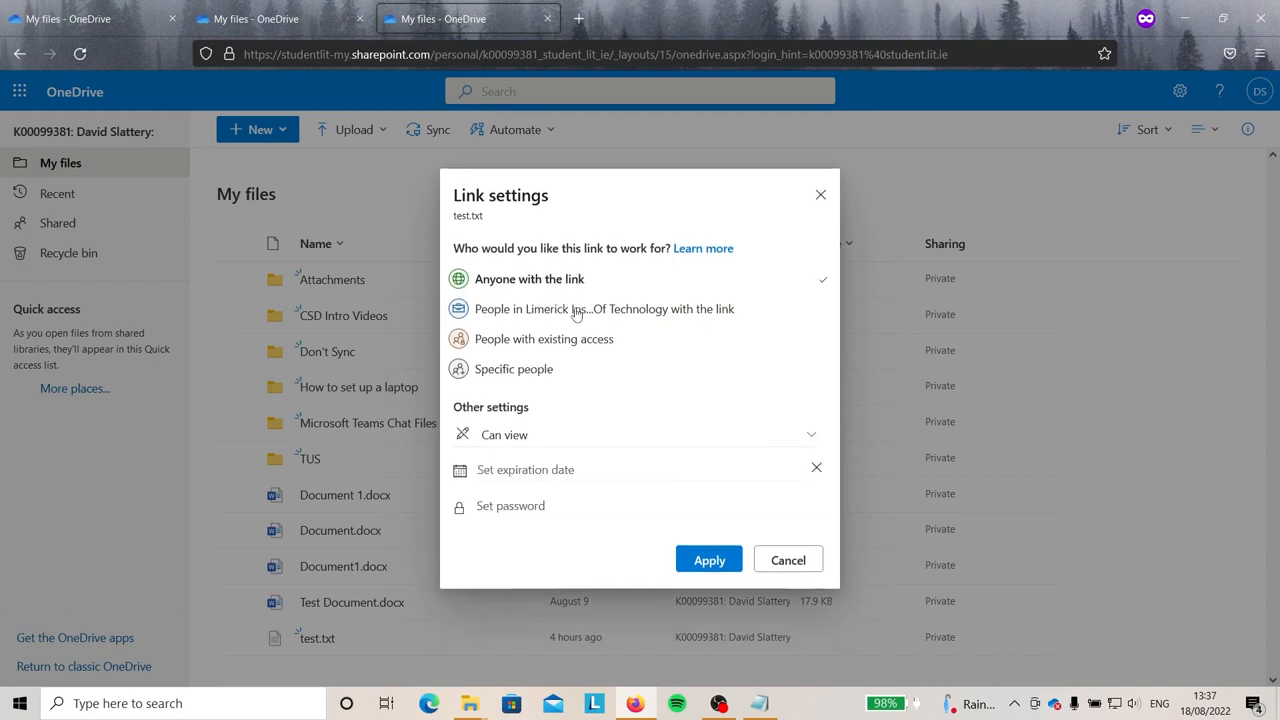
{"action": "left_click", "coordinate": [580, 442]}
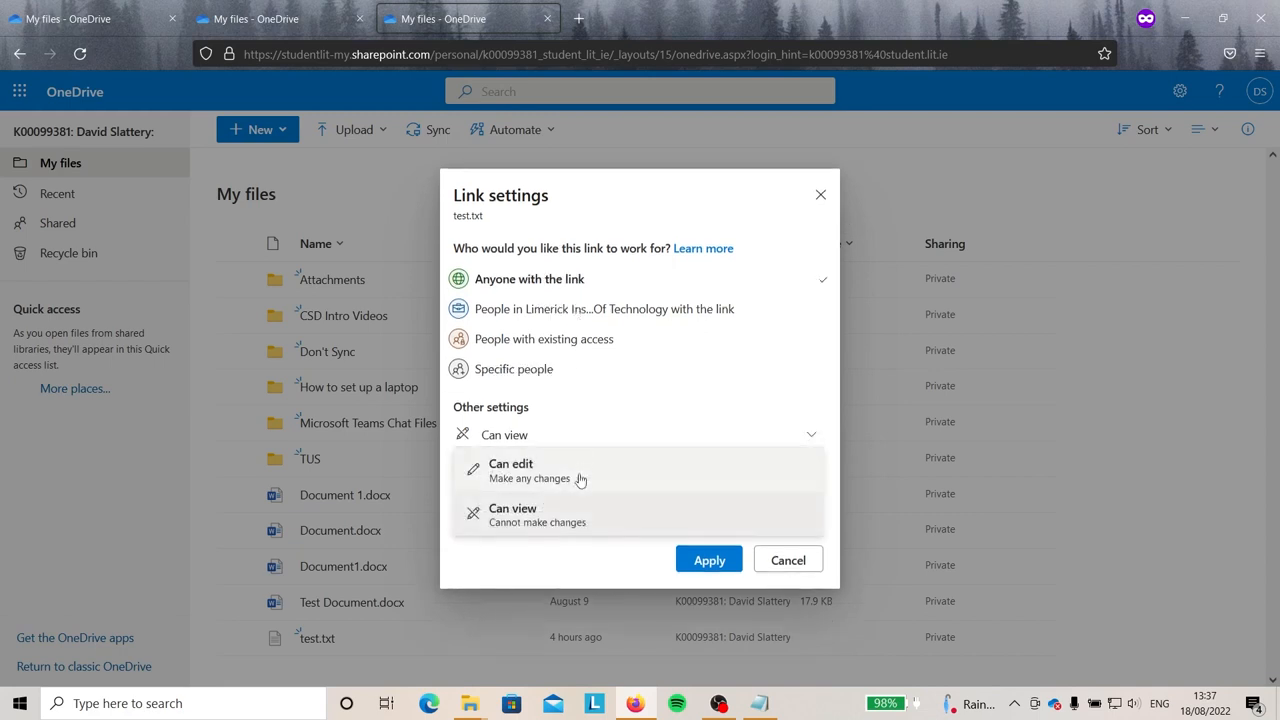
{"action": "left_click", "coordinate": [580, 479]}
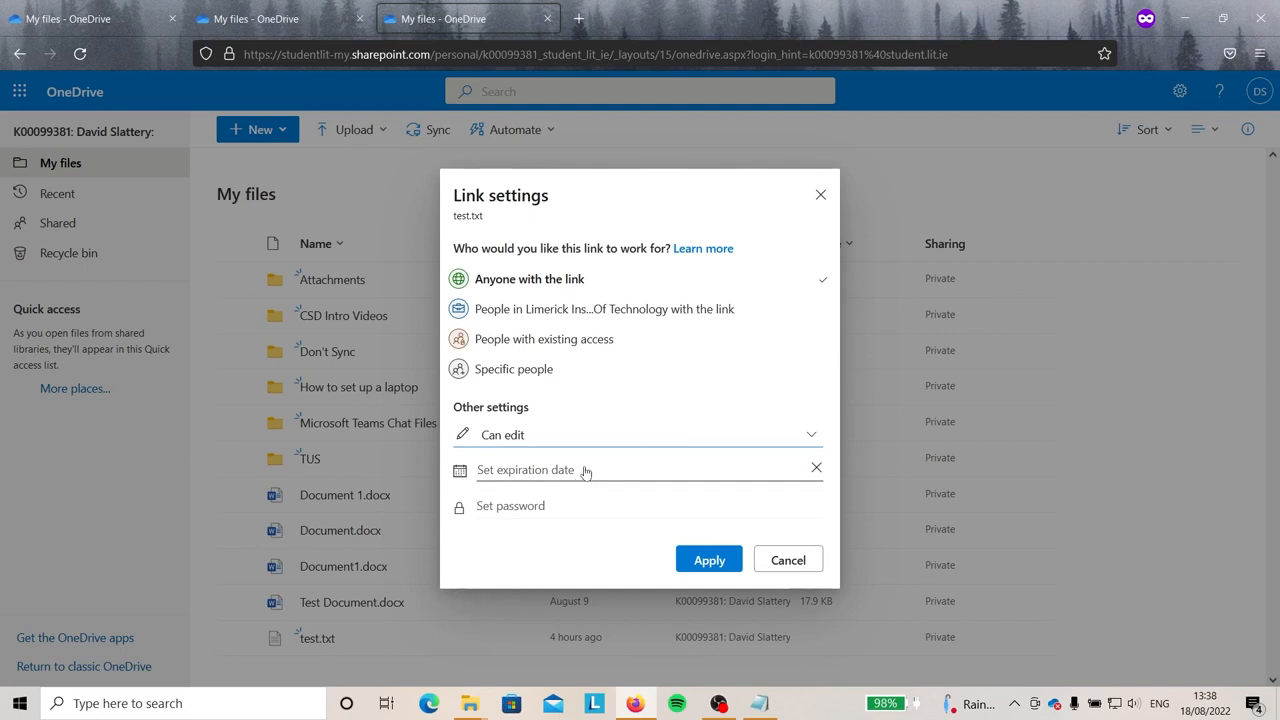
Set the link to expire Aug 25, 2022, add a password, and apply.
{"action": "left_click", "coordinate": [586, 470]}
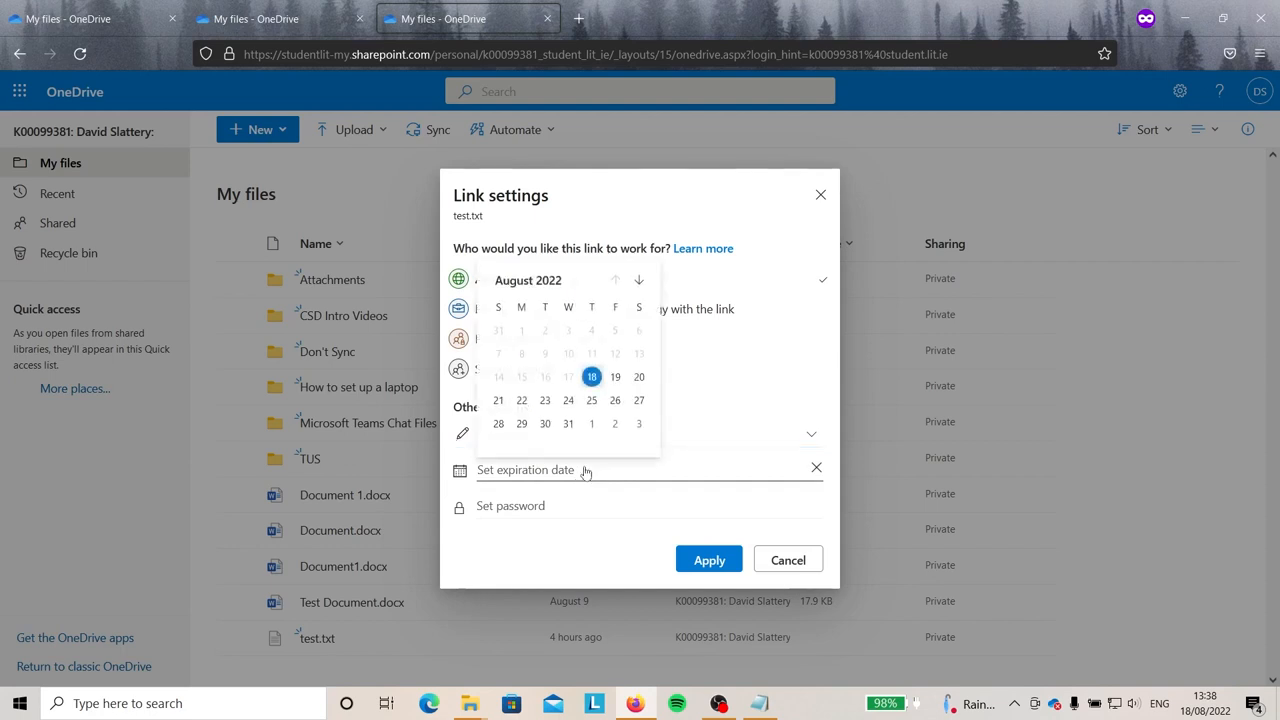
{"action": "left_click", "coordinate": [591, 400]}
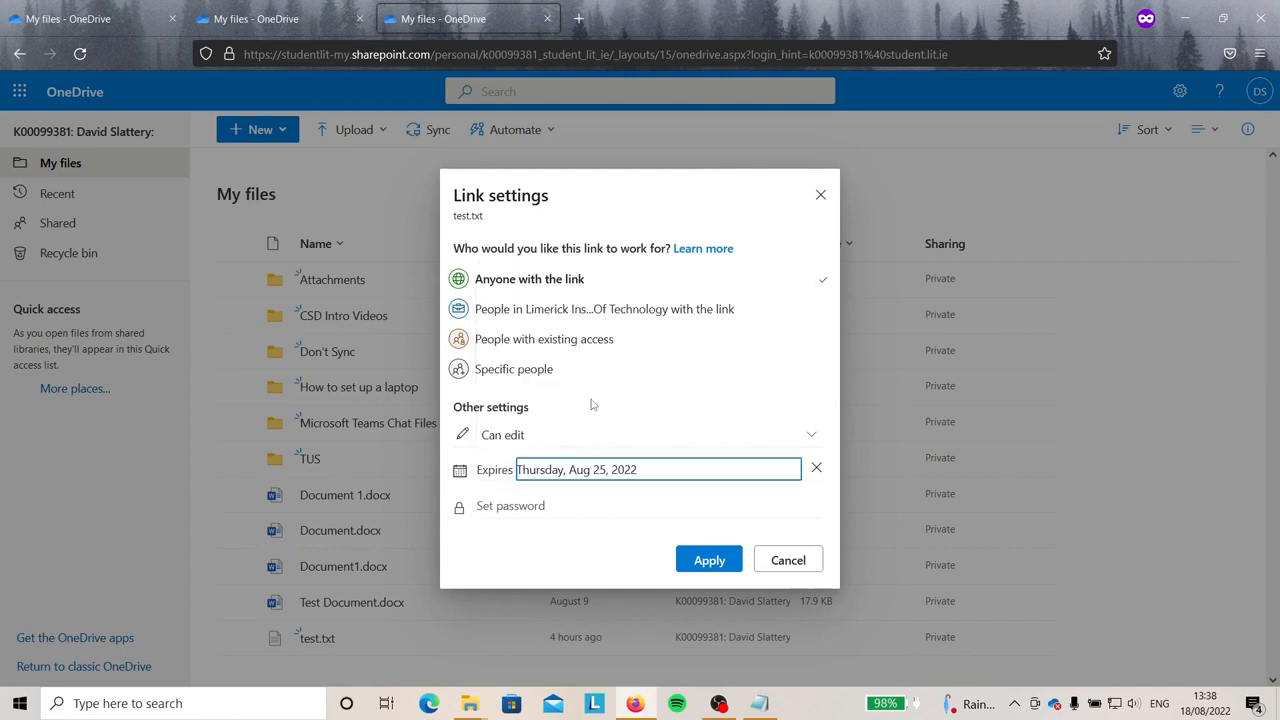
{"action": "left_click", "coordinate": [590, 507]}
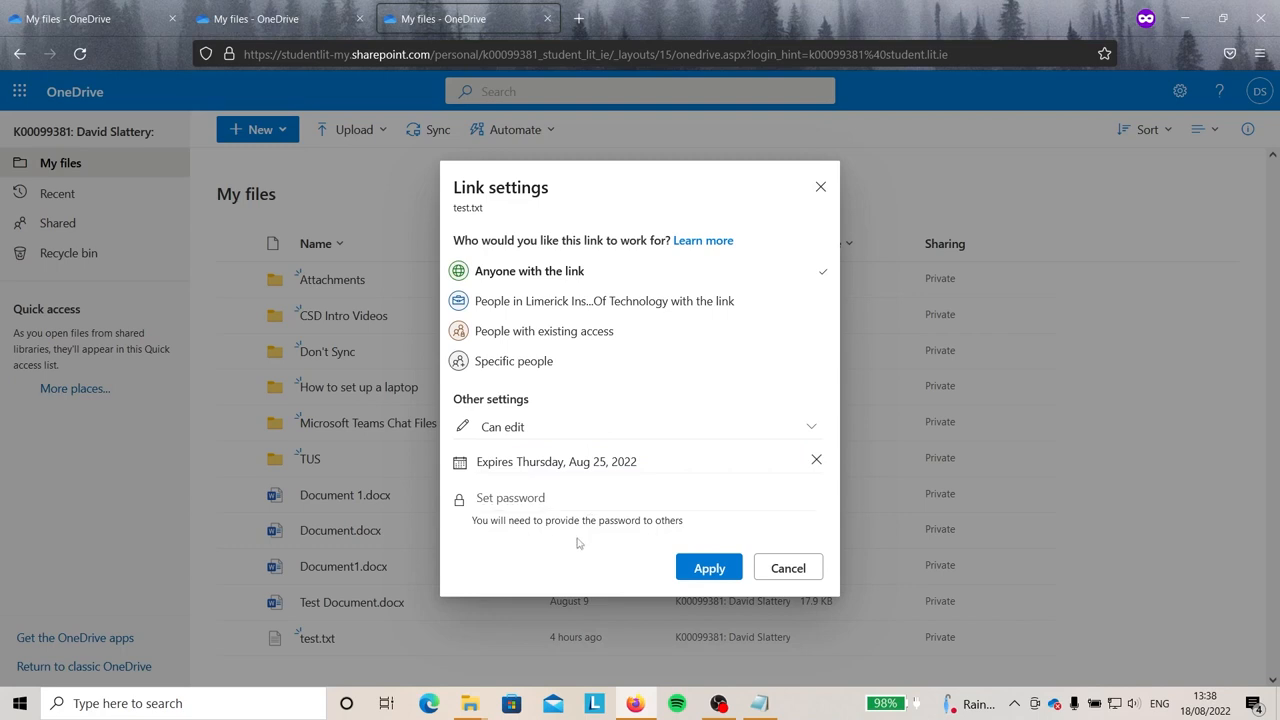
{"action": "type", "text": "•••••••"}
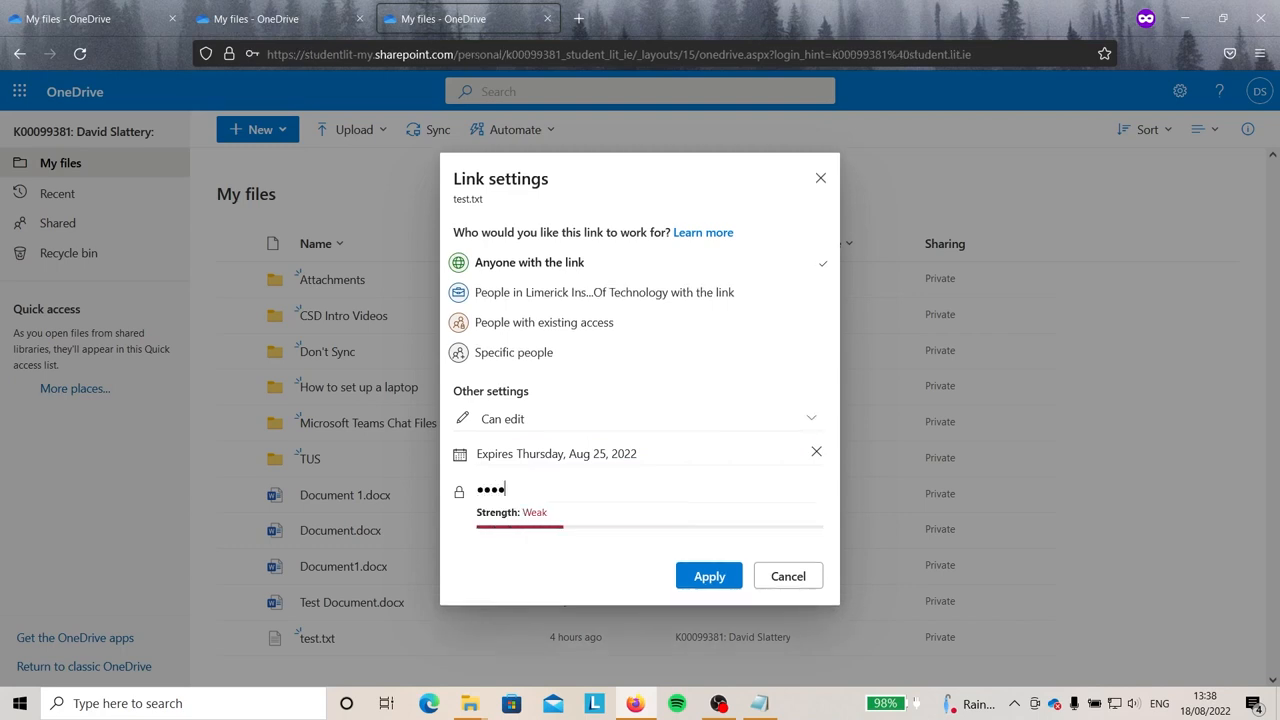
{"action": "type", "text": "••••"}
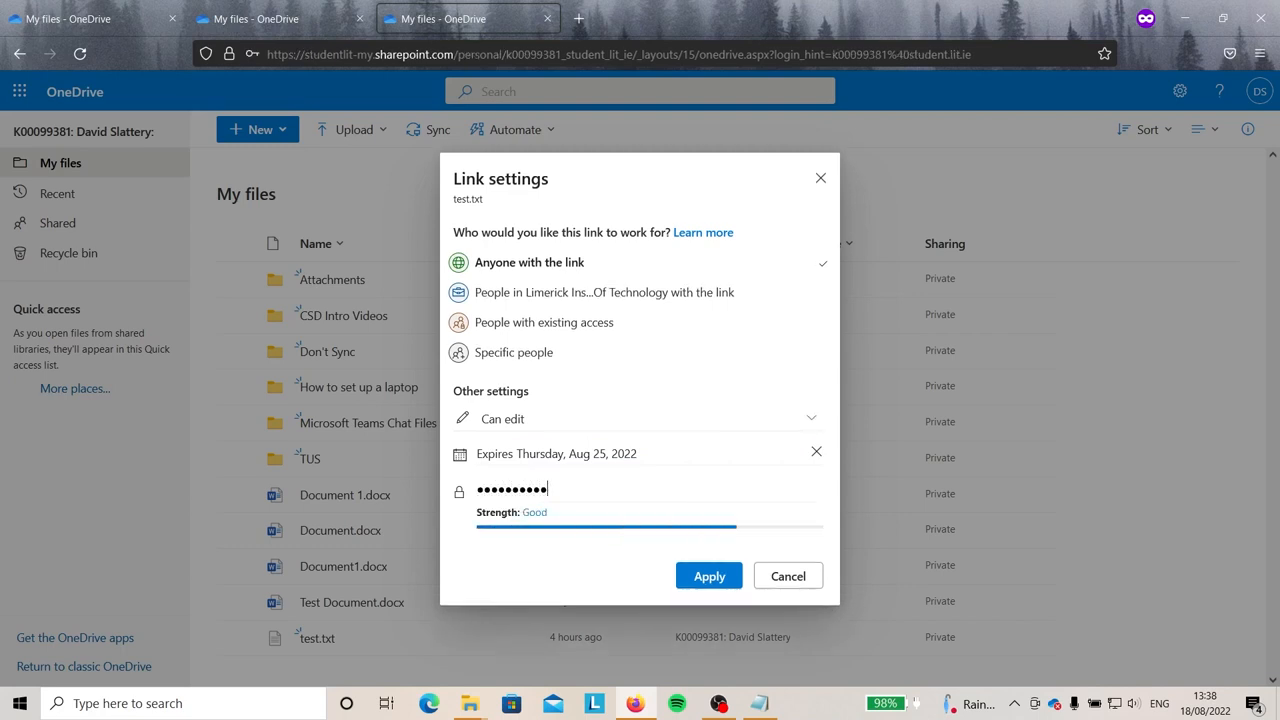
{"action": "type", "text": "••"}
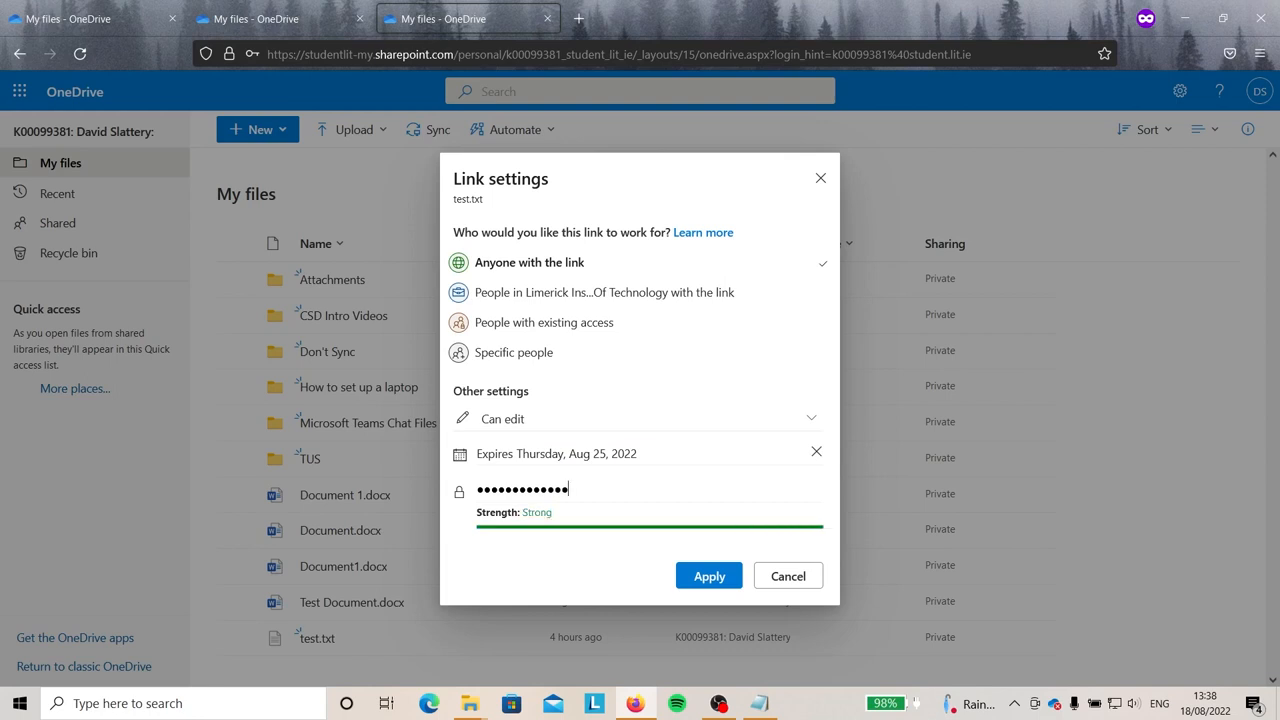
{"action": "left_click", "coordinate": [690, 578]}
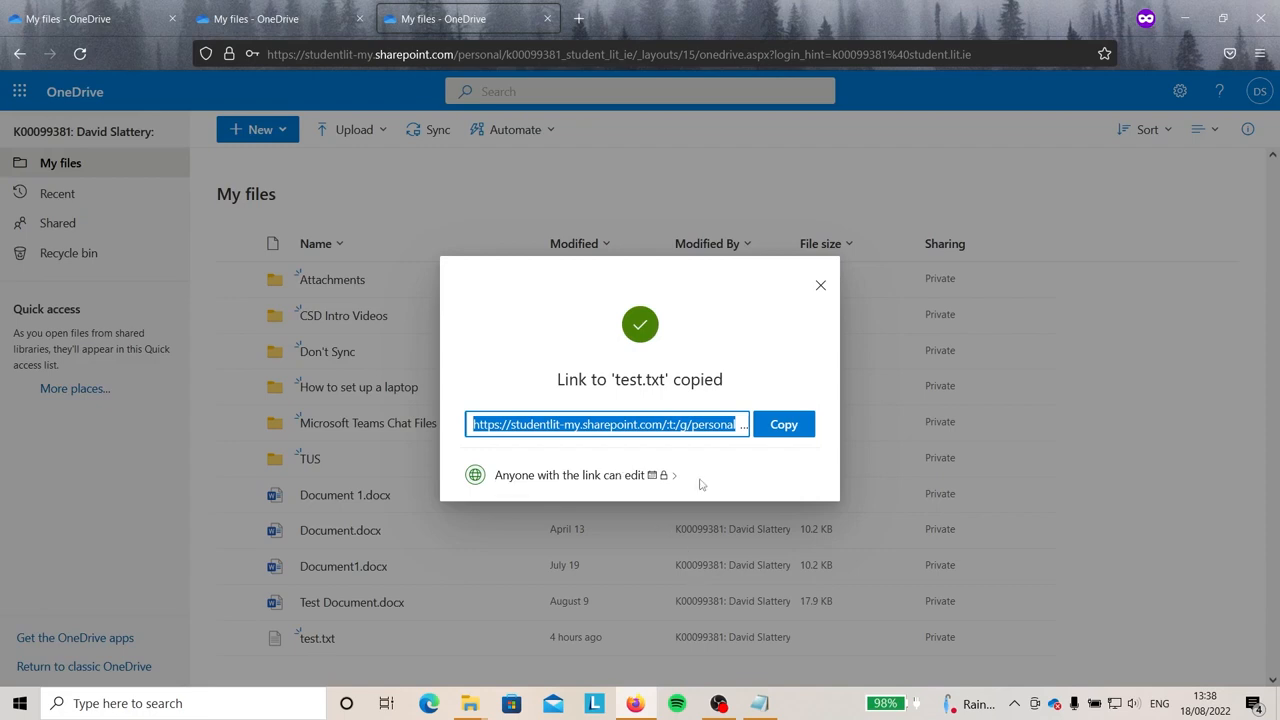
Review the saved link settings without changes and close the sharing dialog.
{"action": "left_click", "coordinate": [600, 480]}
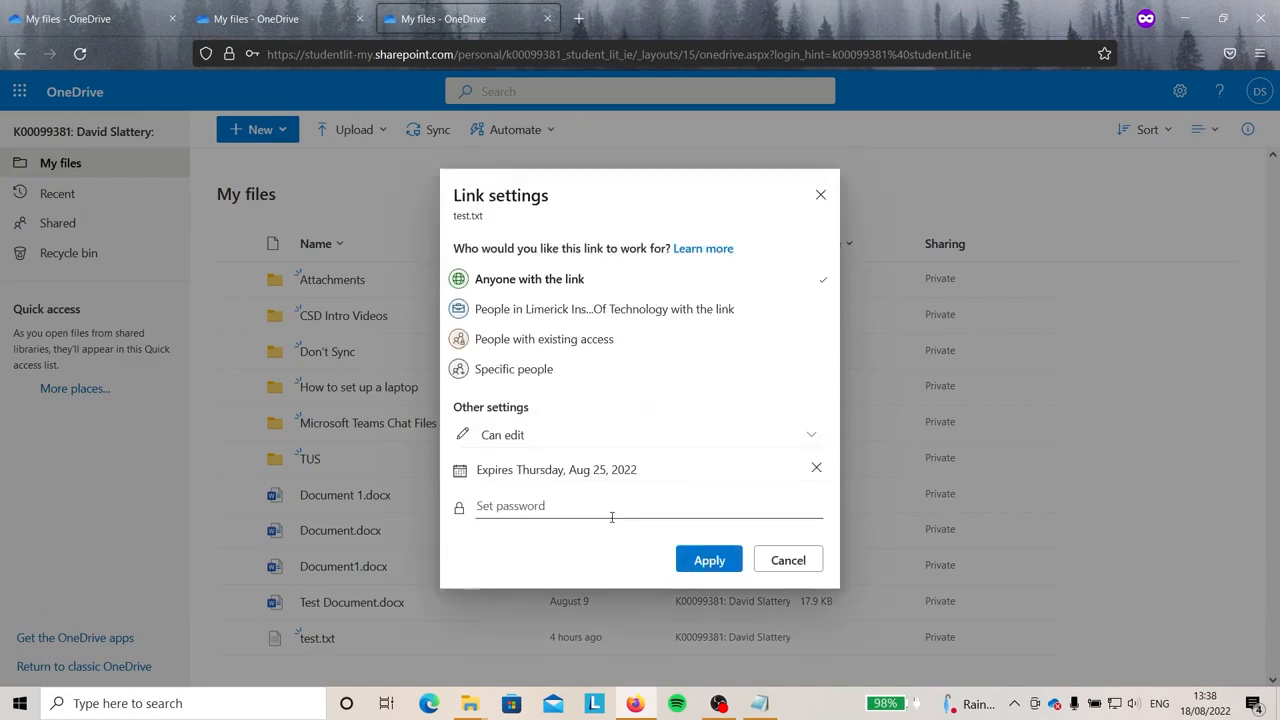
{"action": "left_click", "coordinate": [770, 560]}
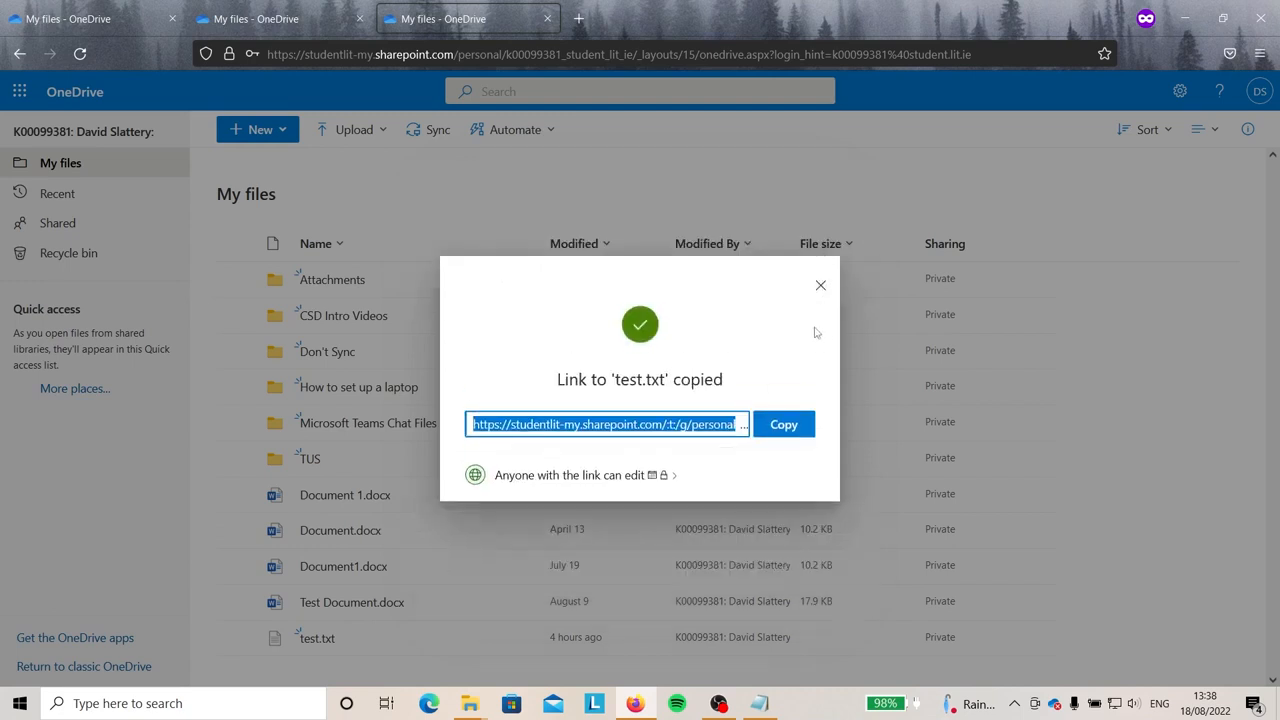
{"action": "left_click", "coordinate": [820, 285]}
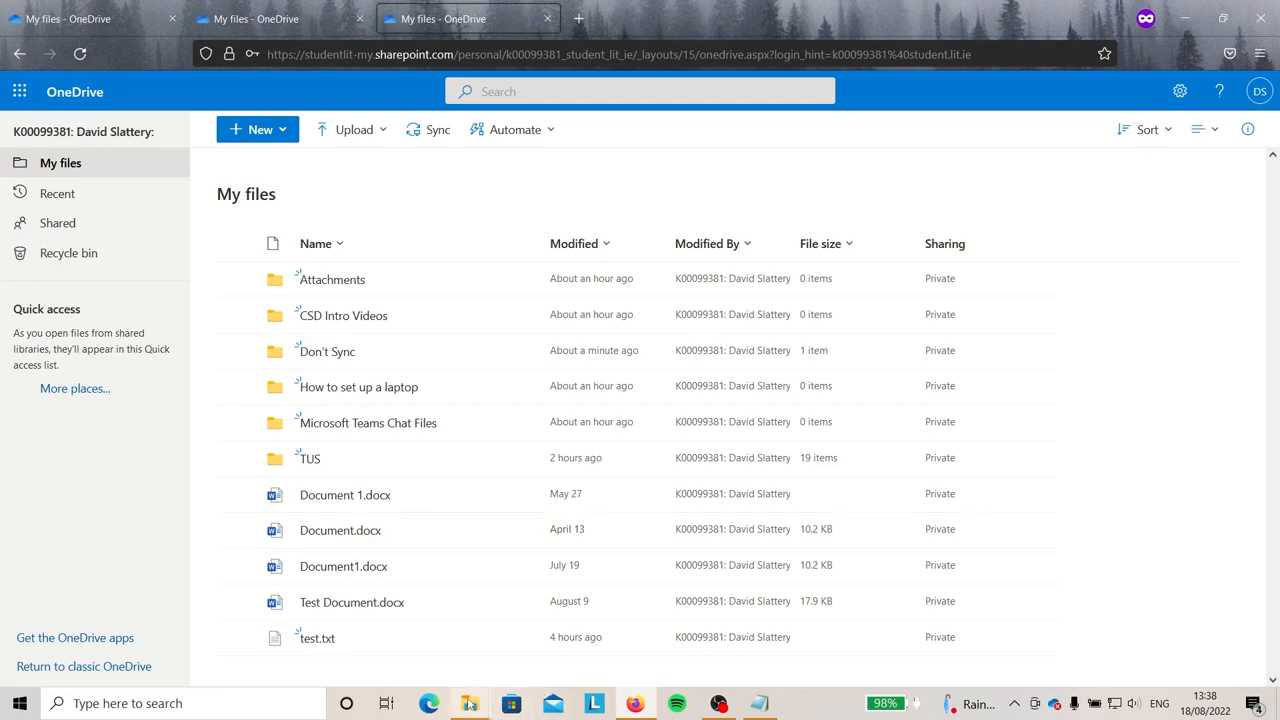
In the OneDrive folder, open Fix sync problems for Document.docx to show its merge error.
{"action": "mouse_move", "coordinate": [470, 703]}
{"action": "left_click", "coordinate": [538, 640]}
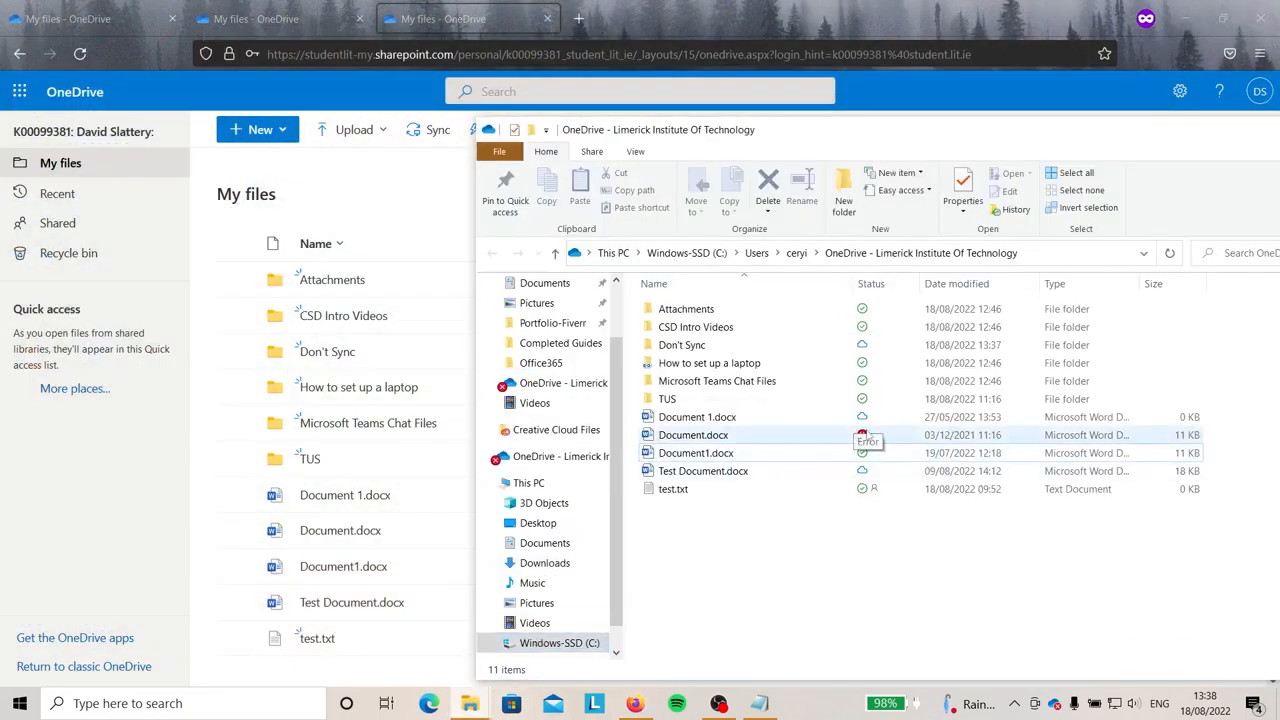
{"action": "right_click", "coordinate": [866, 436]}
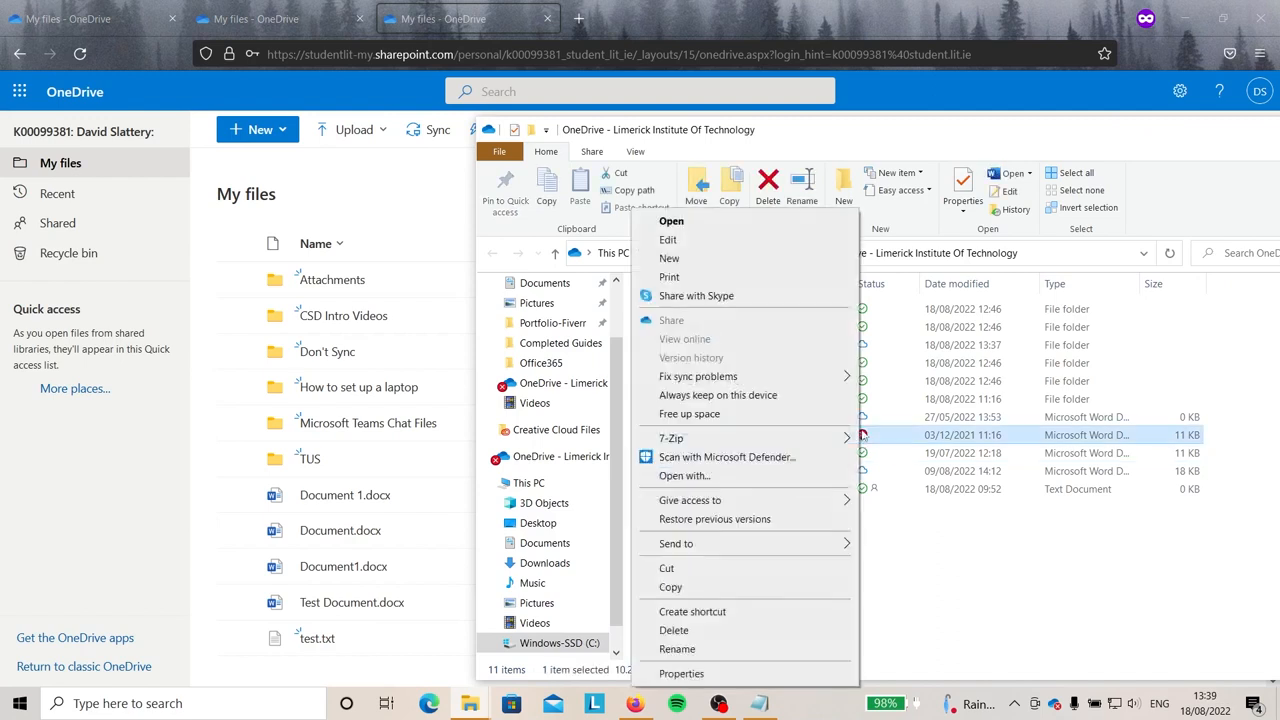
{"action": "mouse_move", "coordinate": [800, 384]}
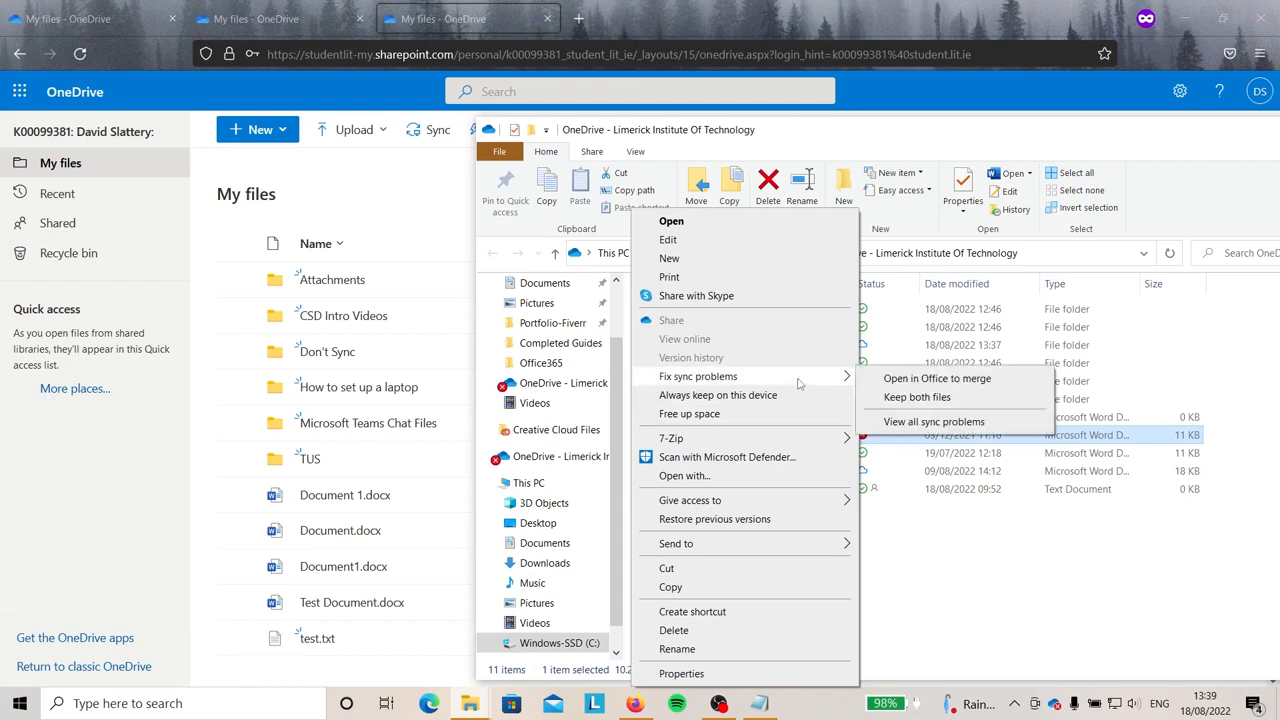
{"action": "left_click", "coordinate": [910, 421]}
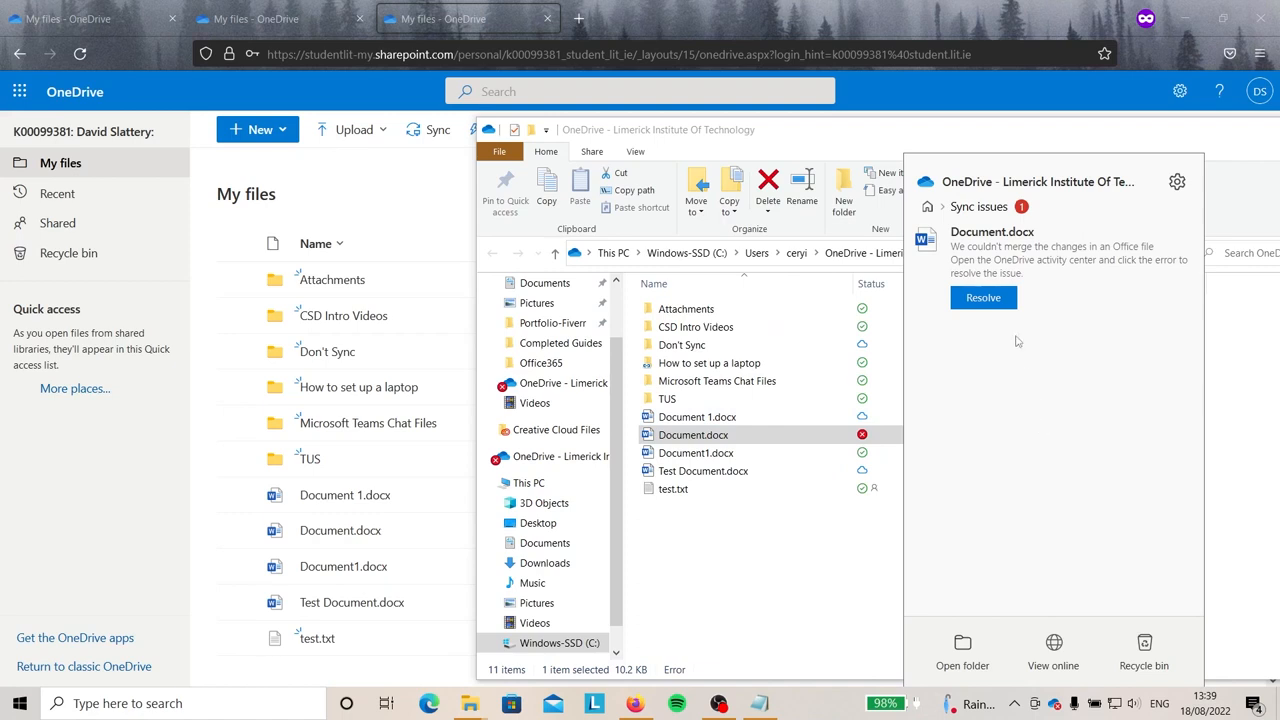
Resolve the Document.docx conflict by choosing Keep both files.
{"action": "left_click", "coordinate": [980, 299]}
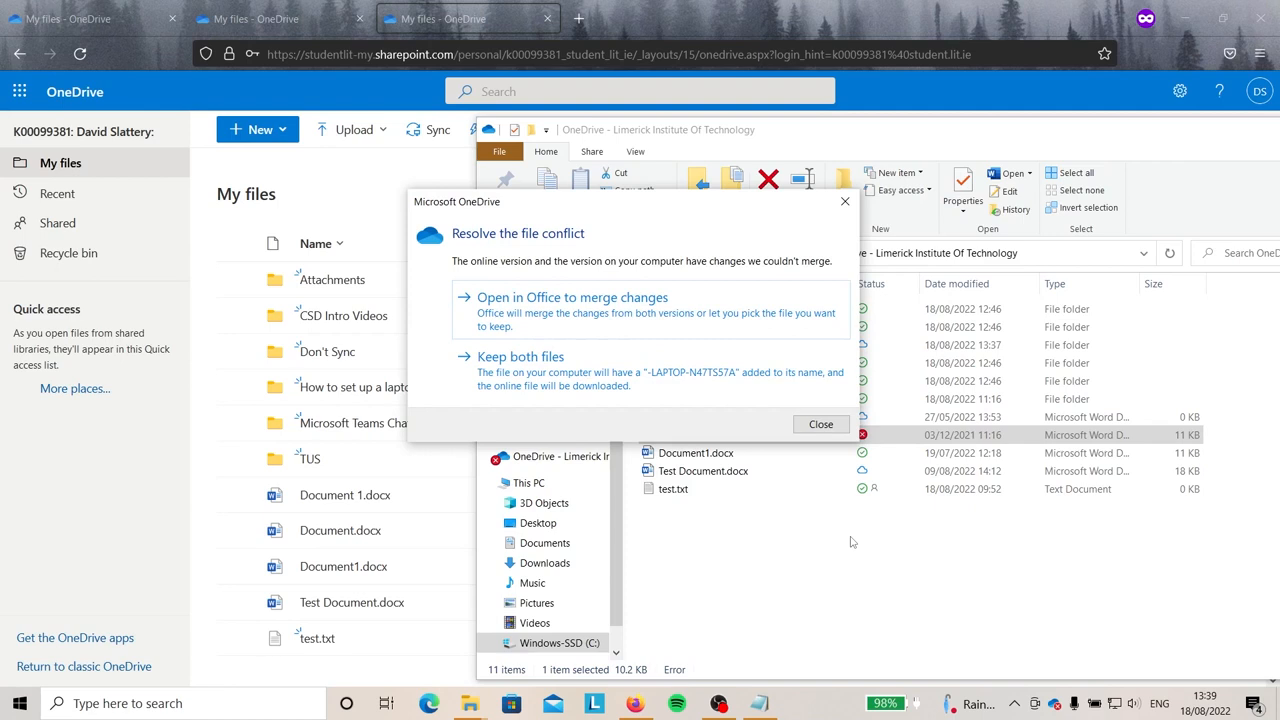
{"action": "left_click", "coordinate": [705, 391]}
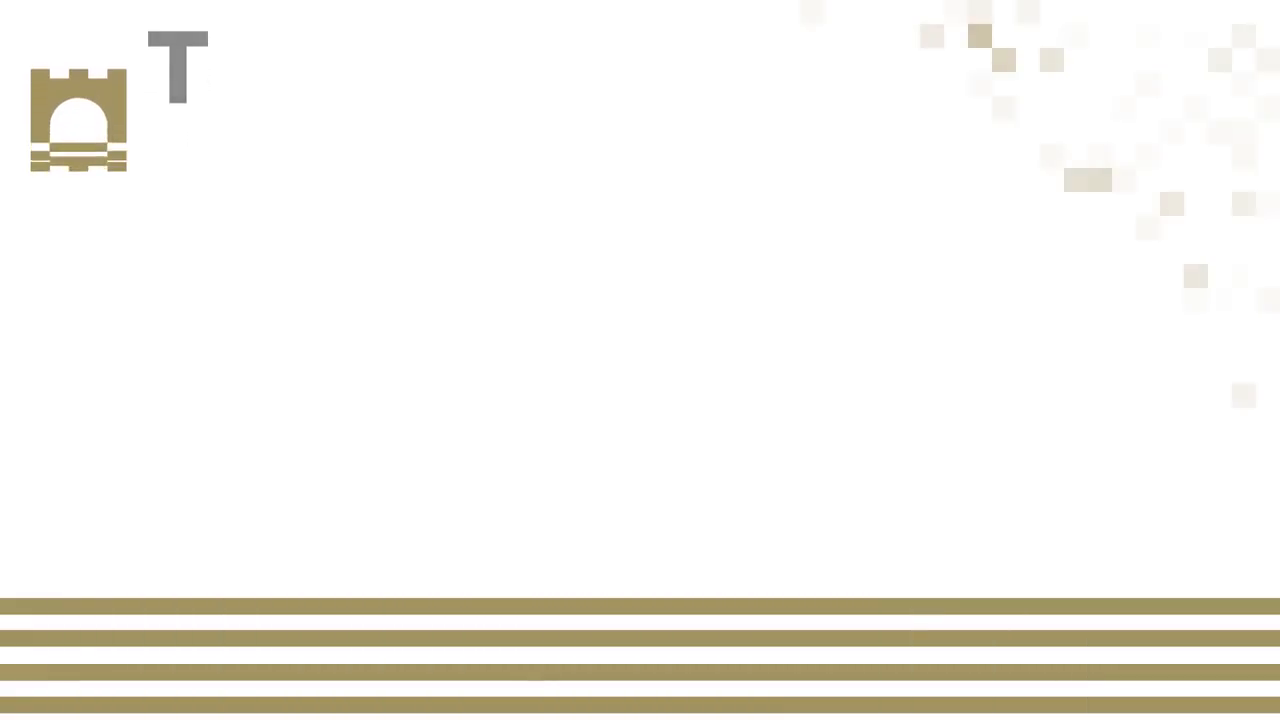